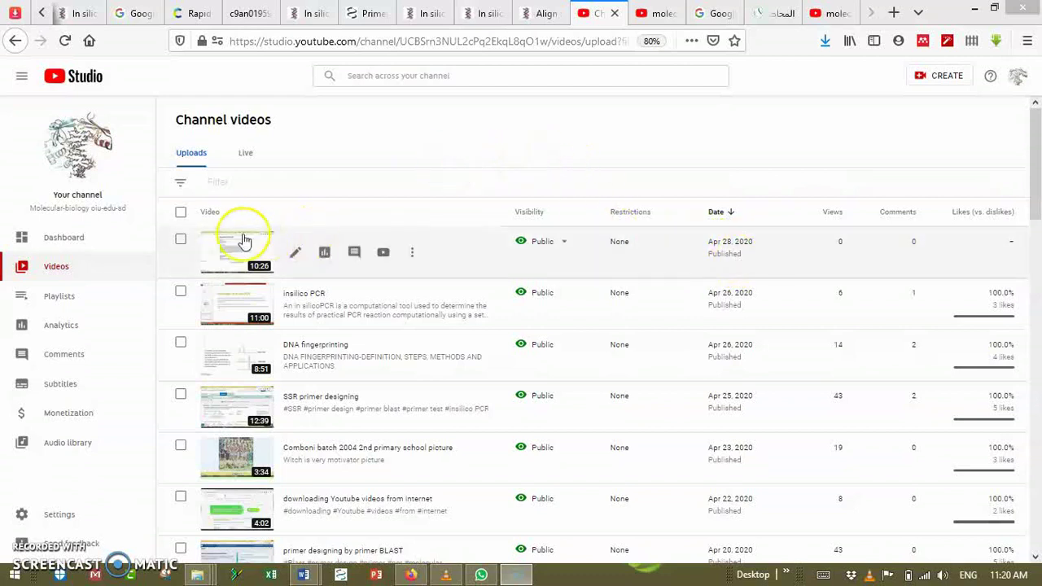
Add the "in silico PCR teutorial" video to the Bioinformatics playlist and clear the video selection
{"action": "left_click", "coordinate": [180, 238]}
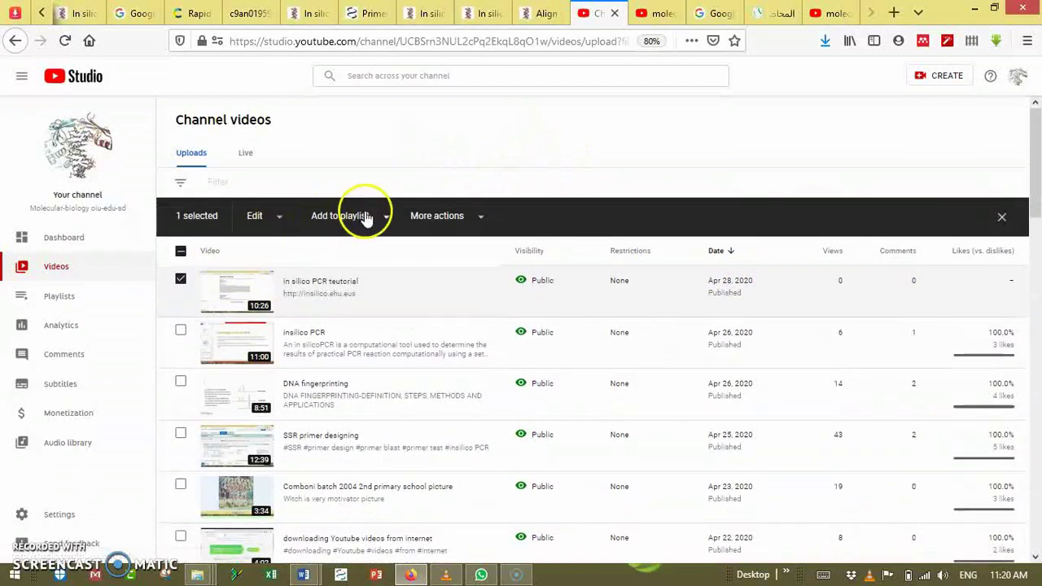
{"action": "left_click", "coordinate": [373, 218]}
{"action": "left_click", "coordinate": [332, 259]}
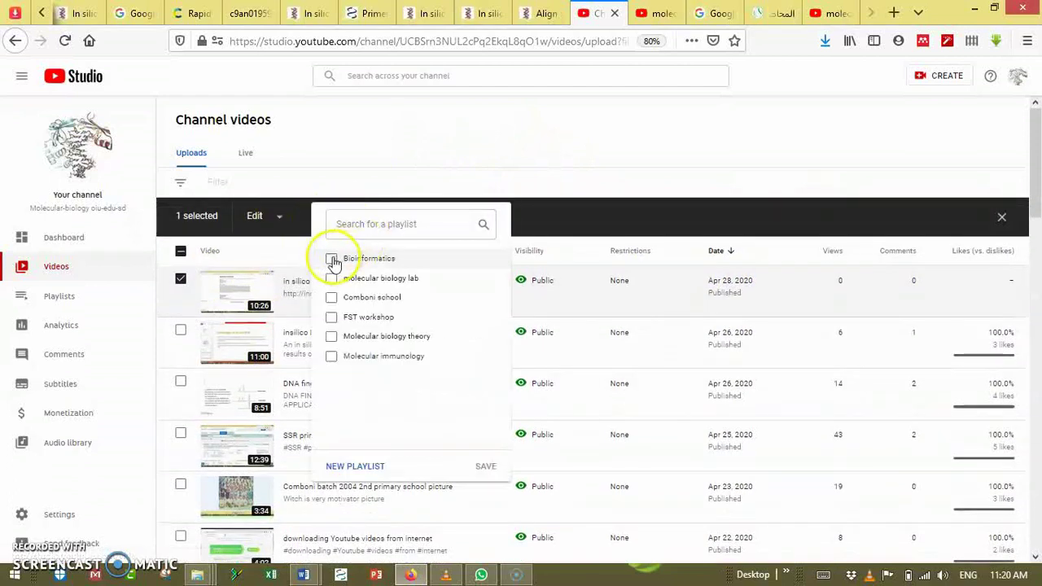
{"action": "left_click", "coordinate": [487, 466]}
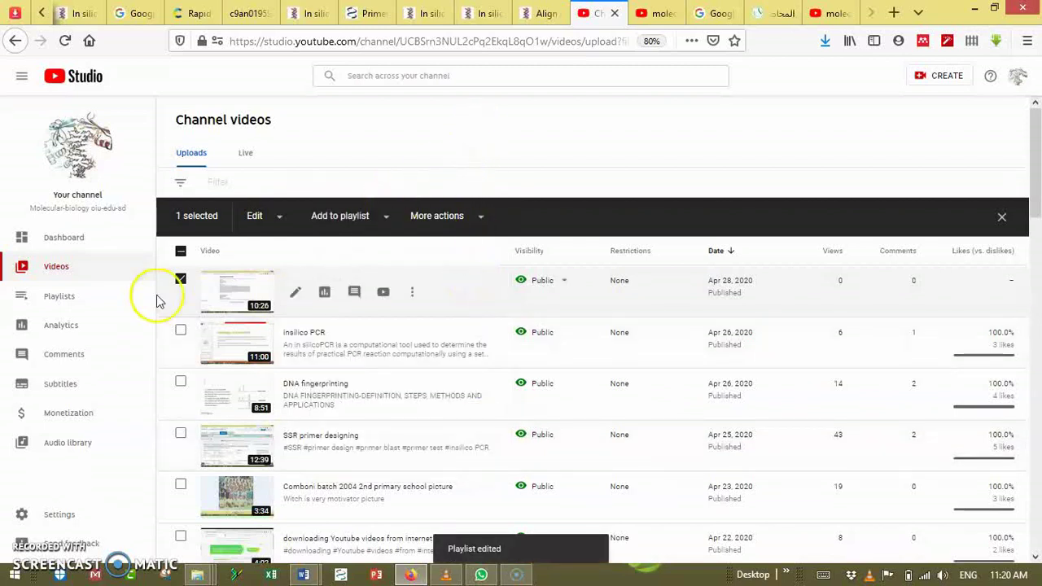
{"action": "left_click", "coordinate": [180, 254]}
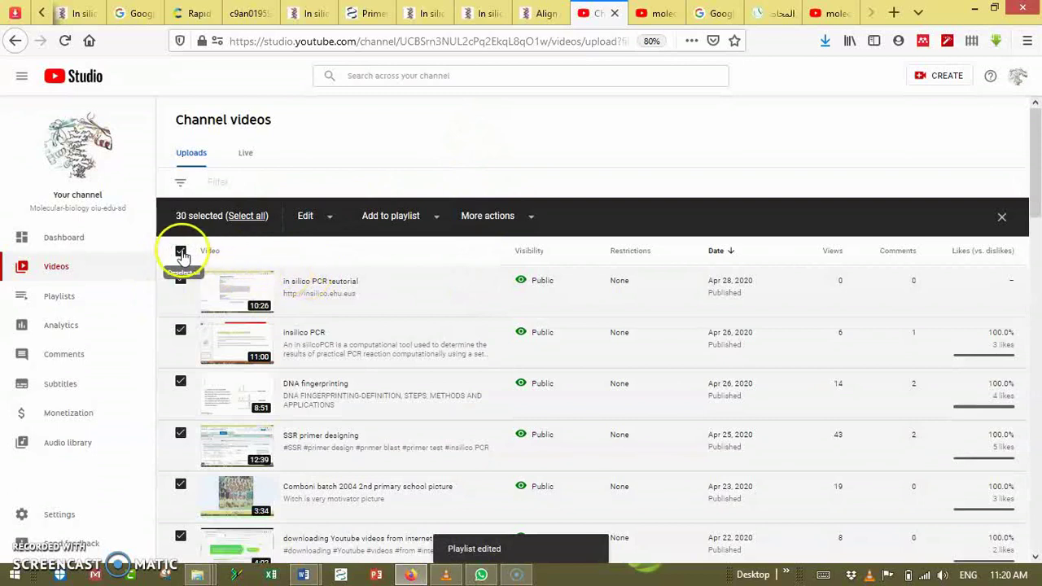
{"action": "left_click", "coordinate": [180, 252]}
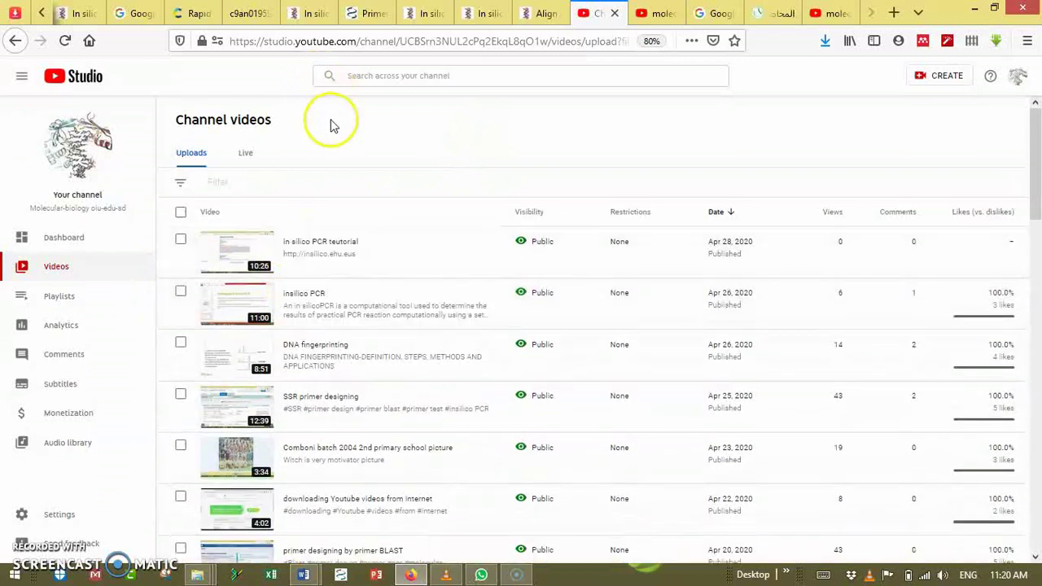
Open the details of the "in silico PCR teutorial" video and start editing its end screen
{"action": "mouse_move", "coordinate": [293, 253]}
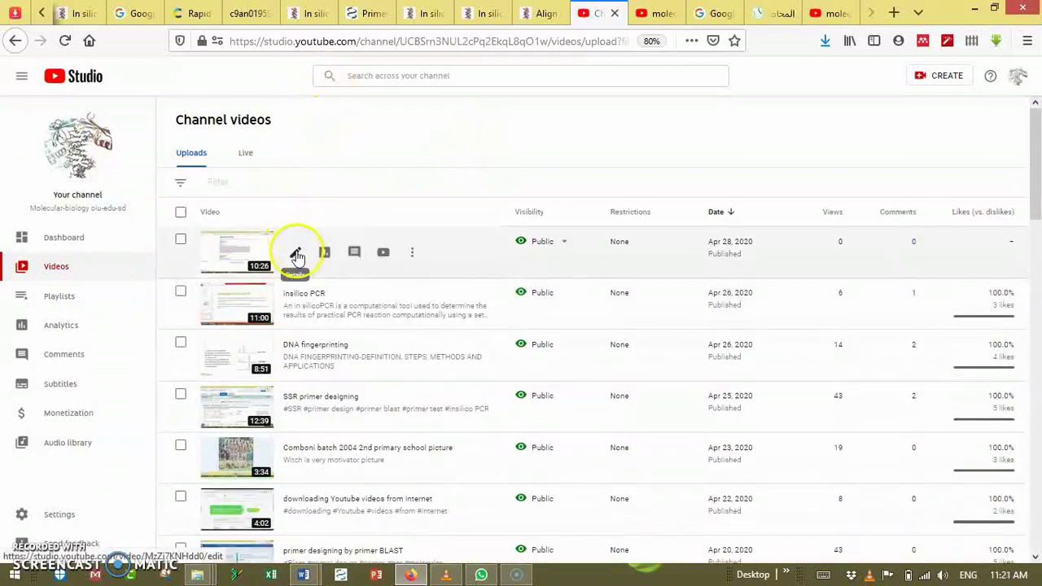
{"action": "left_click", "coordinate": [298, 253]}
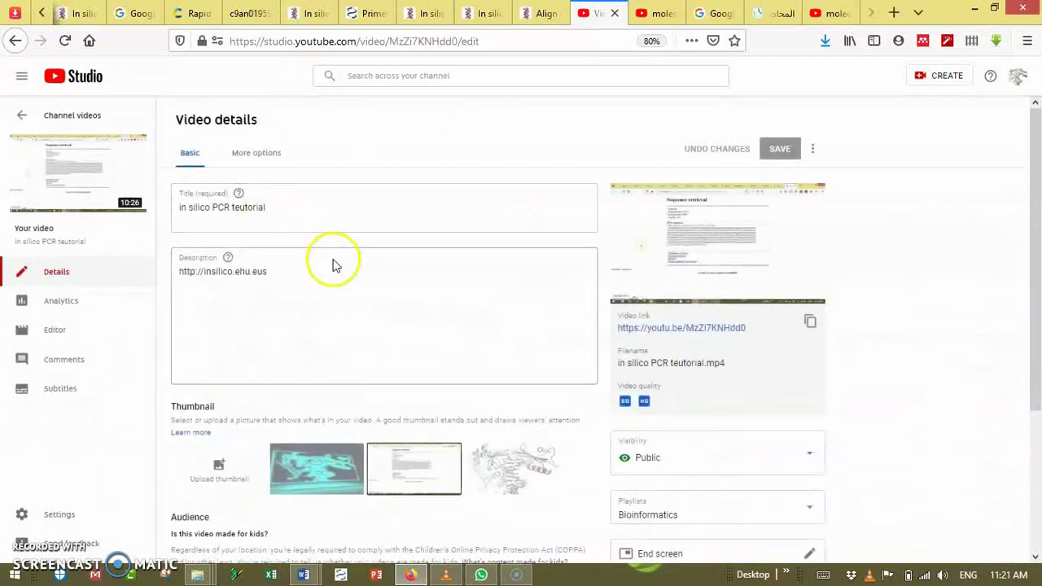
{"action": "left_click_drag", "start_coordinate": [1032, 182], "coordinate": [1011, 197]}
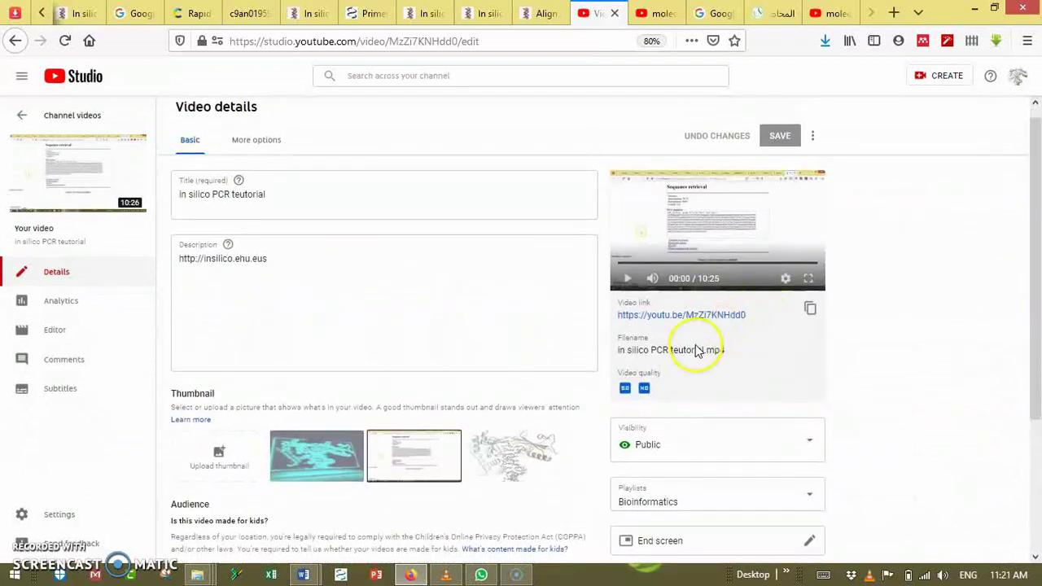
{"action": "left_click", "coordinate": [280, 262]}
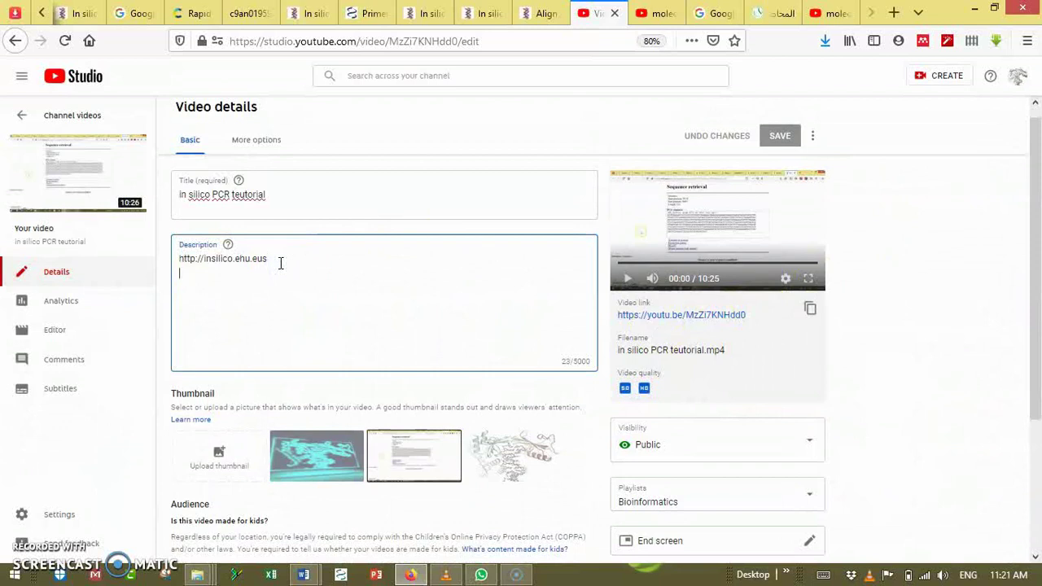
{"action": "scroll", "coordinate": [280, 262], "scroll_direction": "down", "scroll_amount": 5}
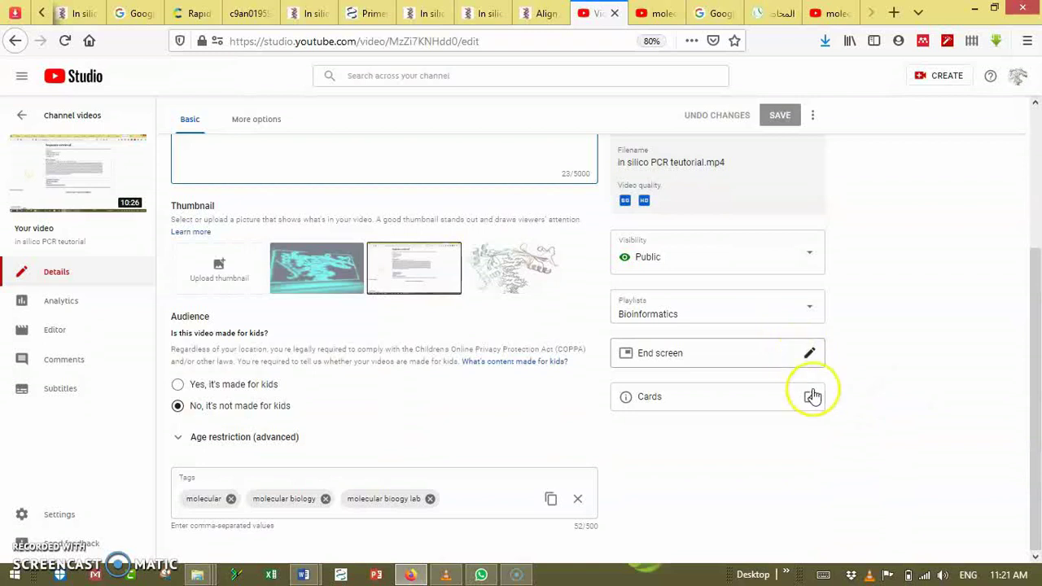
{"action": "left_click", "coordinate": [811, 355]}
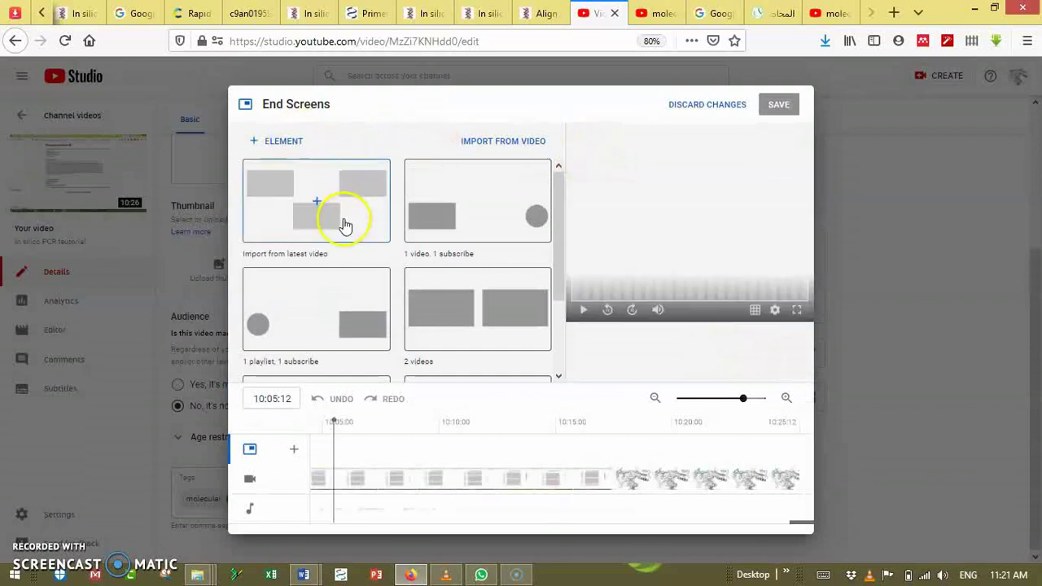
Import the end screen layout from the latest video, and delete its three video elements
{"action": "left_click", "coordinate": [328, 230]}
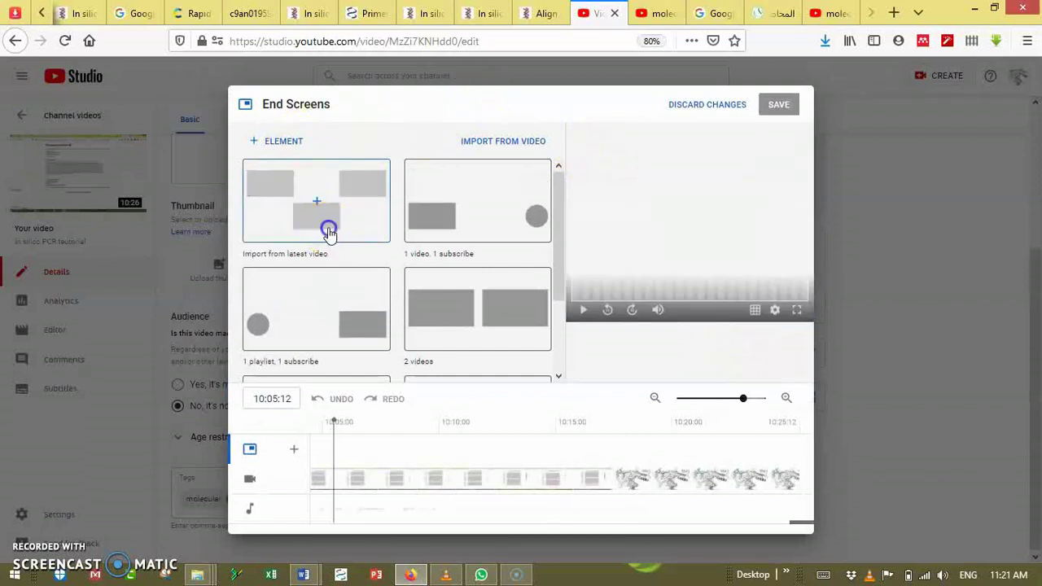
{"action": "left_click", "coordinate": [579, 222]}
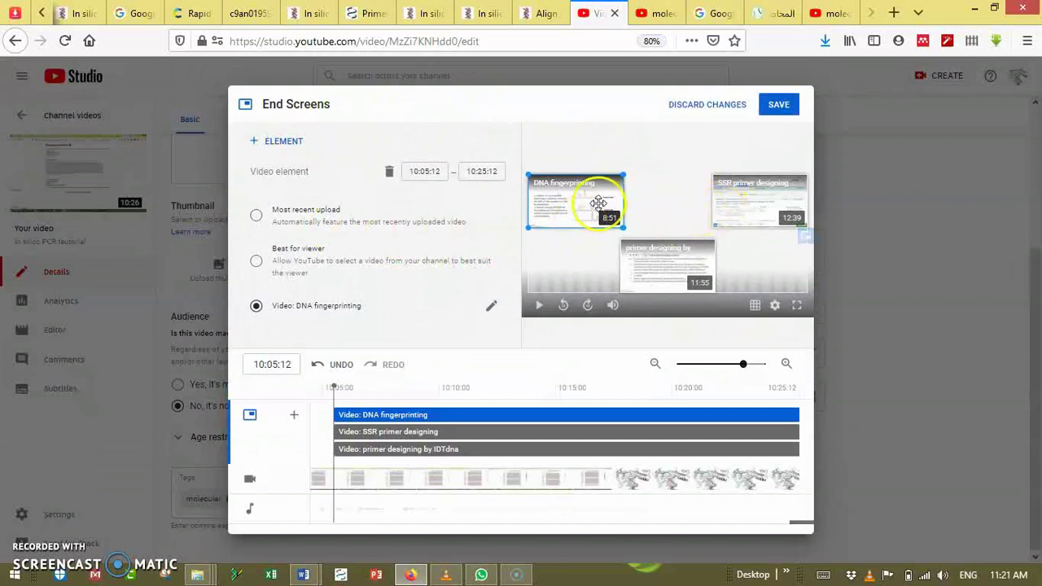
{"action": "left_click", "coordinate": [595, 203]}
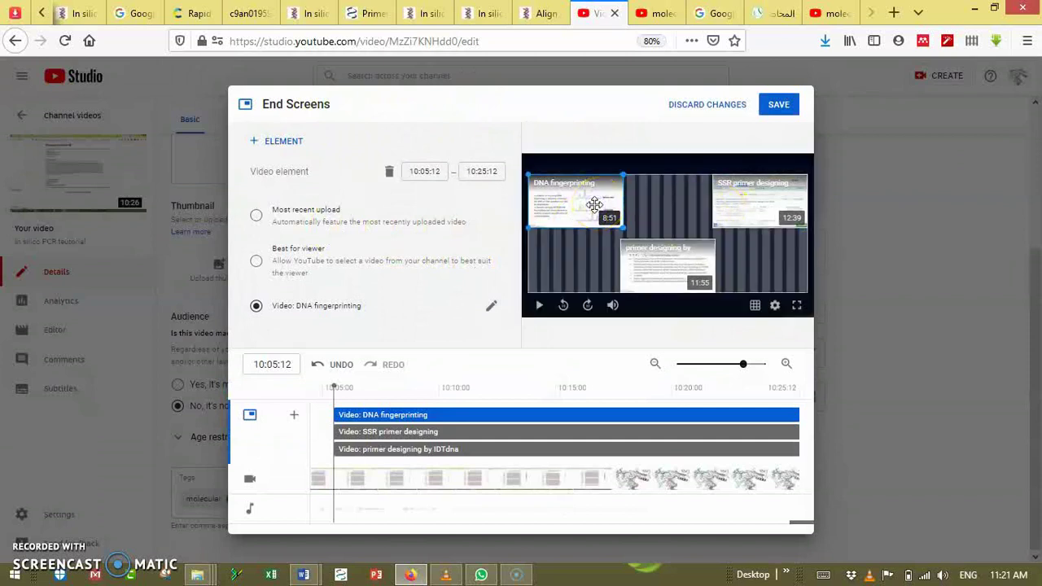
{"action": "key", "text": "Delete"}
{"action": "left_click", "coordinate": [755, 220]}
{"action": "key", "text": "Delete"}
{"action": "left_click", "coordinate": [675, 284]}
{"action": "key", "text": "Delete"}
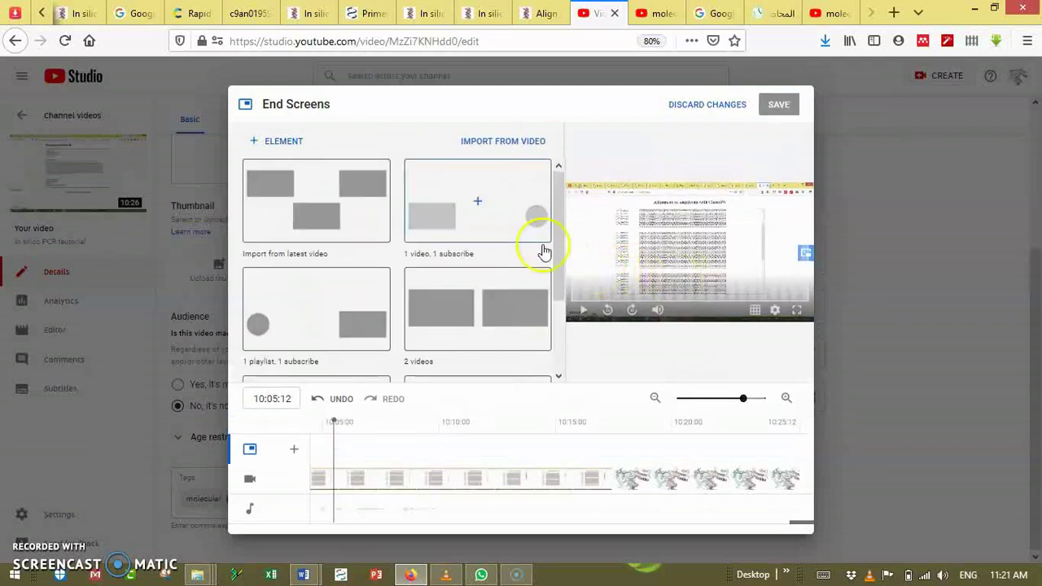
Add a video element to the end screen that features the specific video "insilico PCR"
{"action": "left_click", "coordinate": [278, 141]}
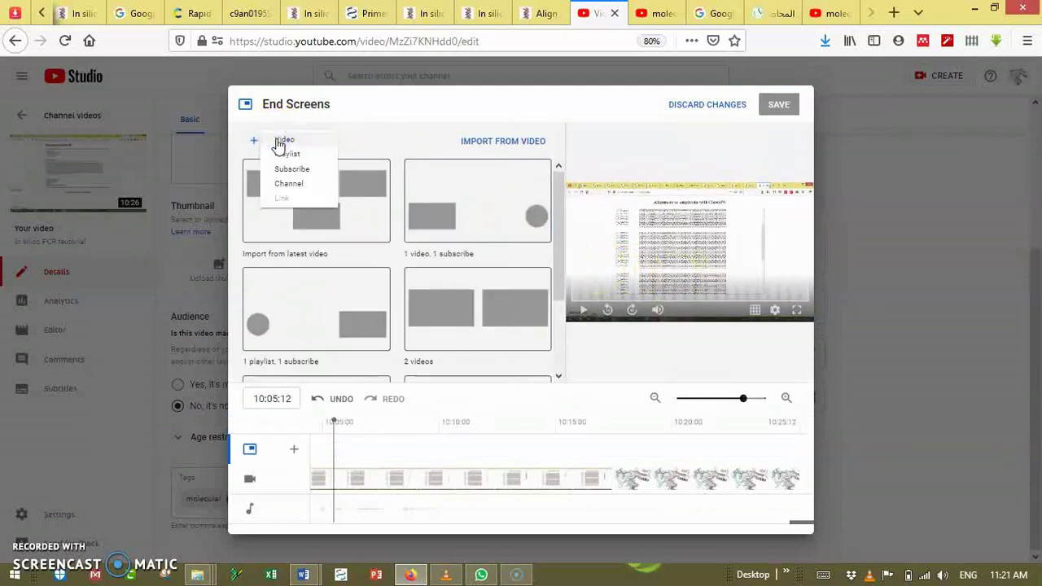
{"action": "left_click", "coordinate": [285, 144]}
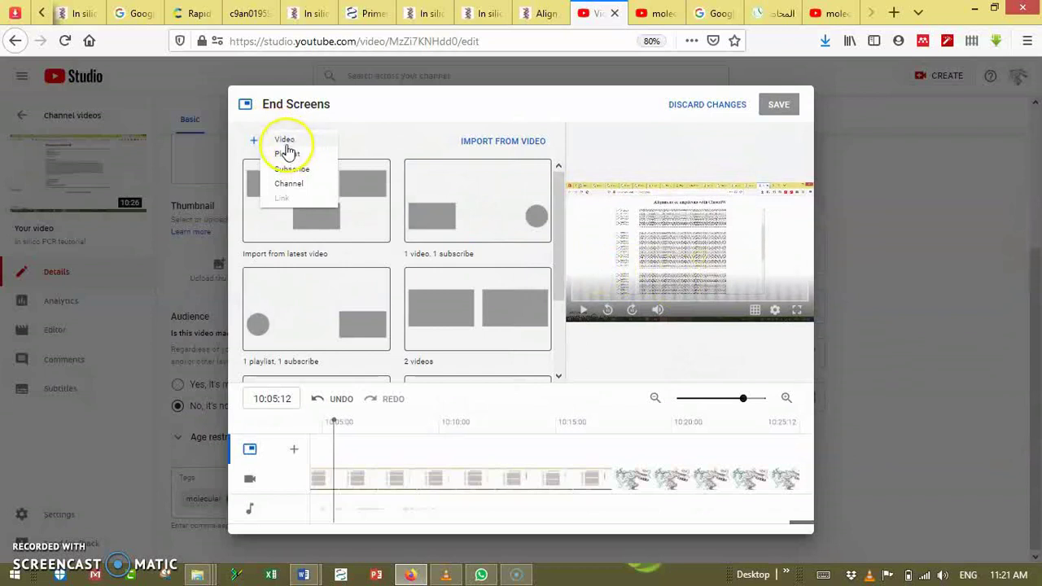
{"action": "left_click", "coordinate": [291, 187]}
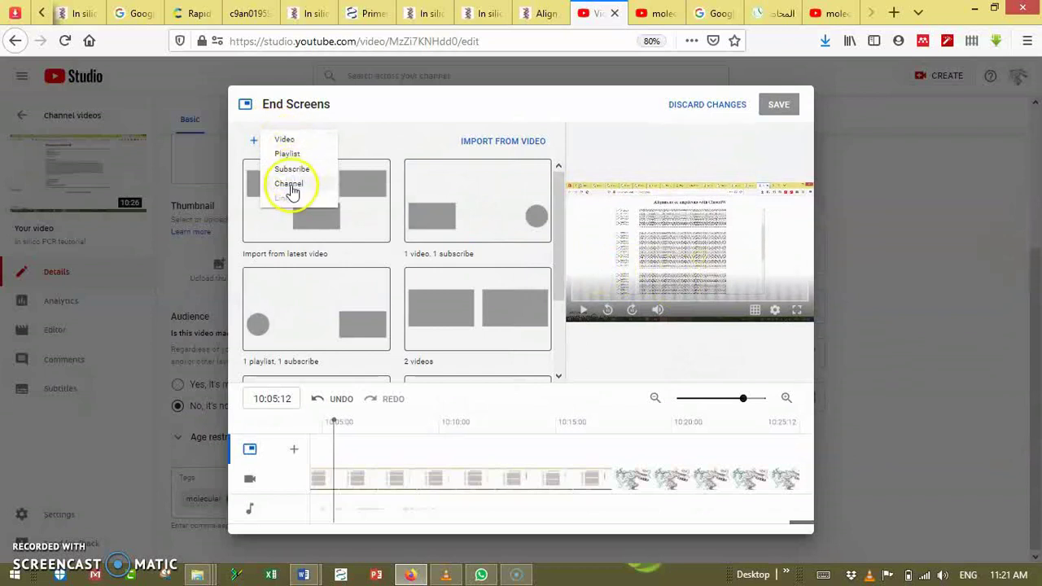
{"action": "left_click", "coordinate": [286, 141]}
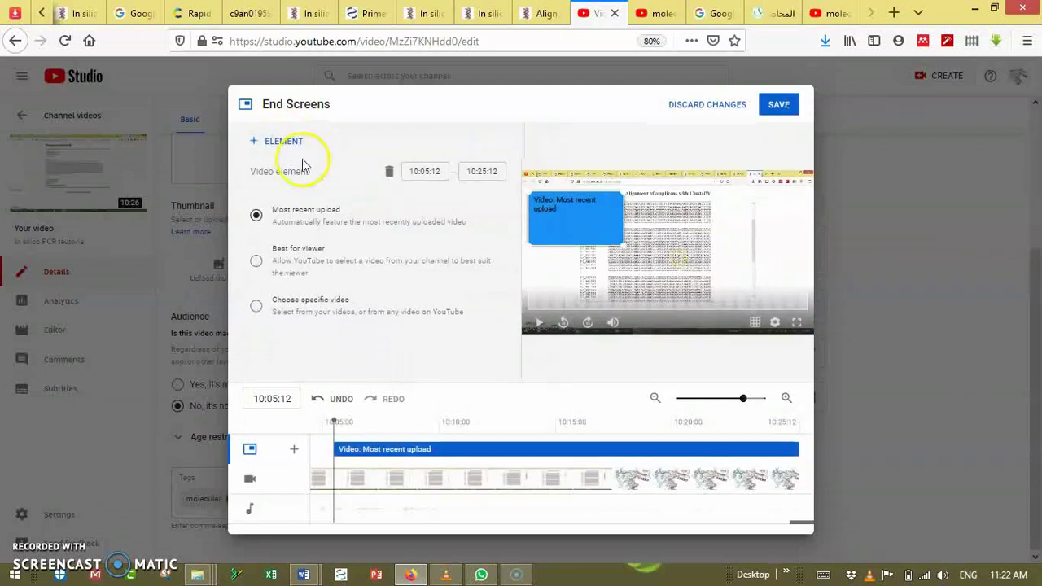
{"action": "left_click", "coordinate": [256, 307]}
{"action": "left_click", "coordinate": [262, 312]}
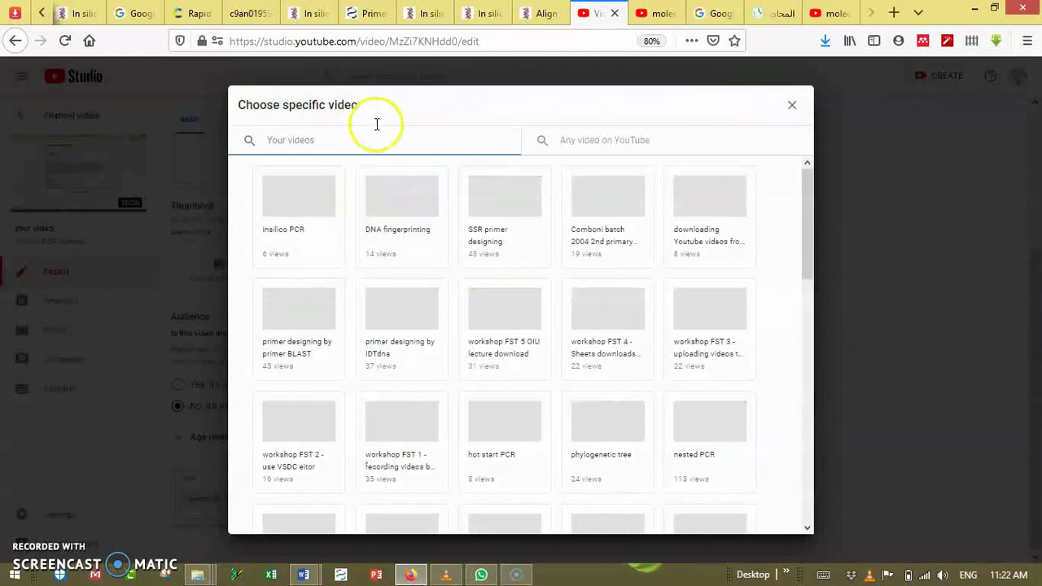
{"action": "left_click", "coordinate": [298, 216]}
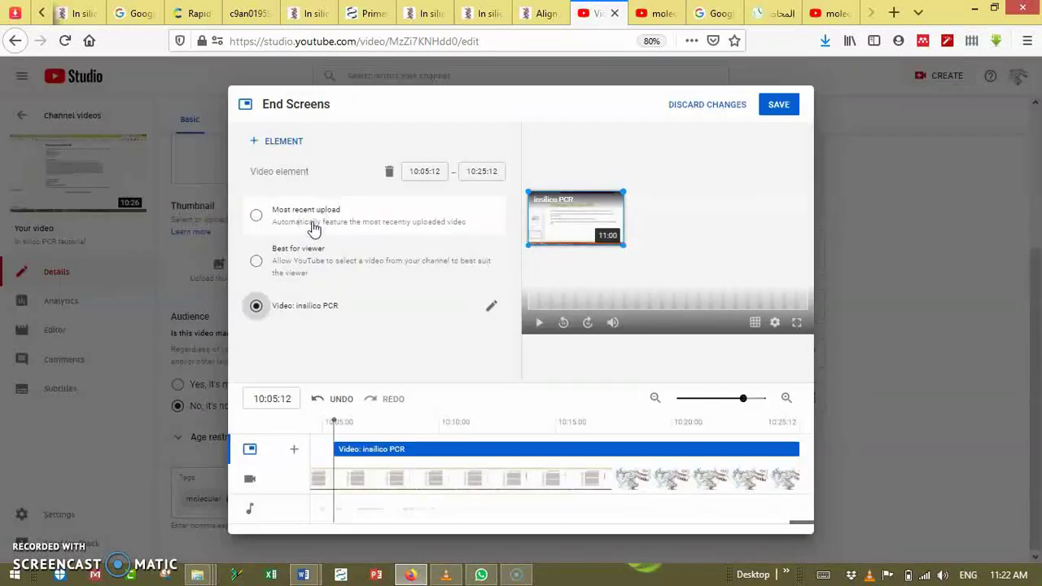
Add a subscribe element for the channel to the end screen
{"action": "left_click", "coordinate": [282, 142]}
{"action": "left_click", "coordinate": [292, 185]}
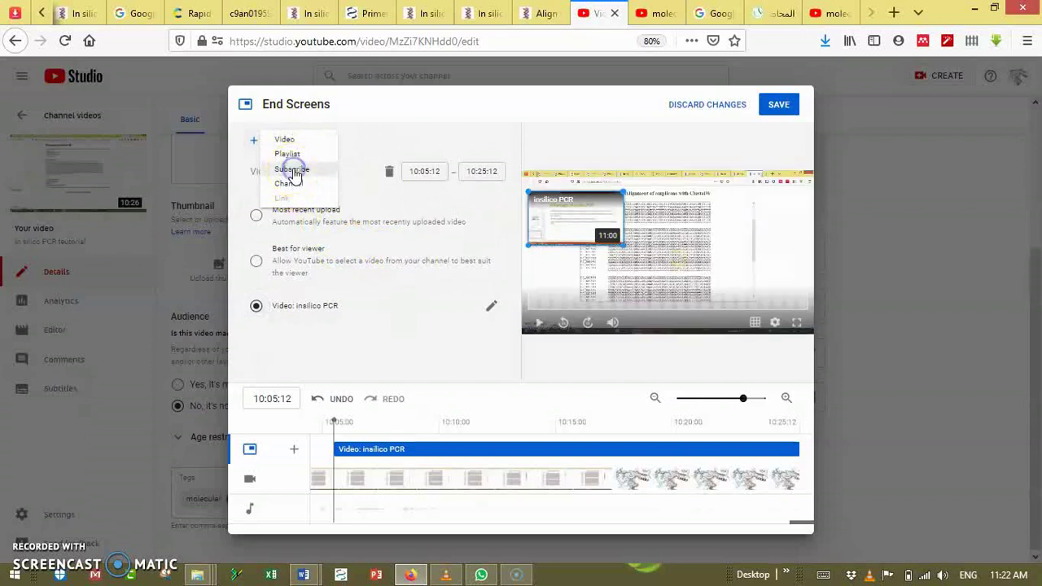
{"action": "left_click", "coordinate": [291, 169]}
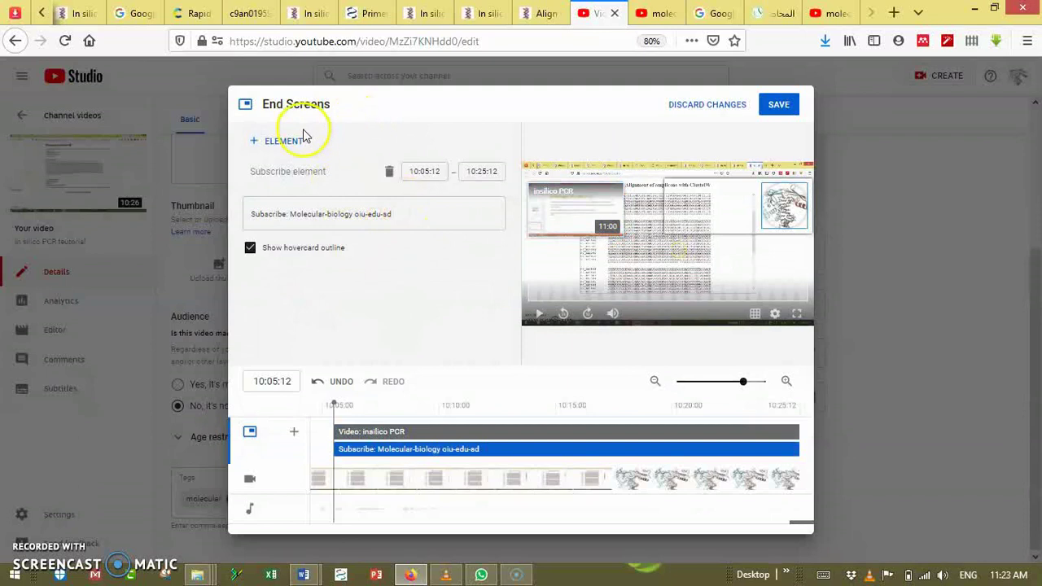
Add a second video element to the end screen that features the specific video "nested PCR"
{"action": "left_click", "coordinate": [291, 143]}
{"action": "left_click", "coordinate": [287, 140]}
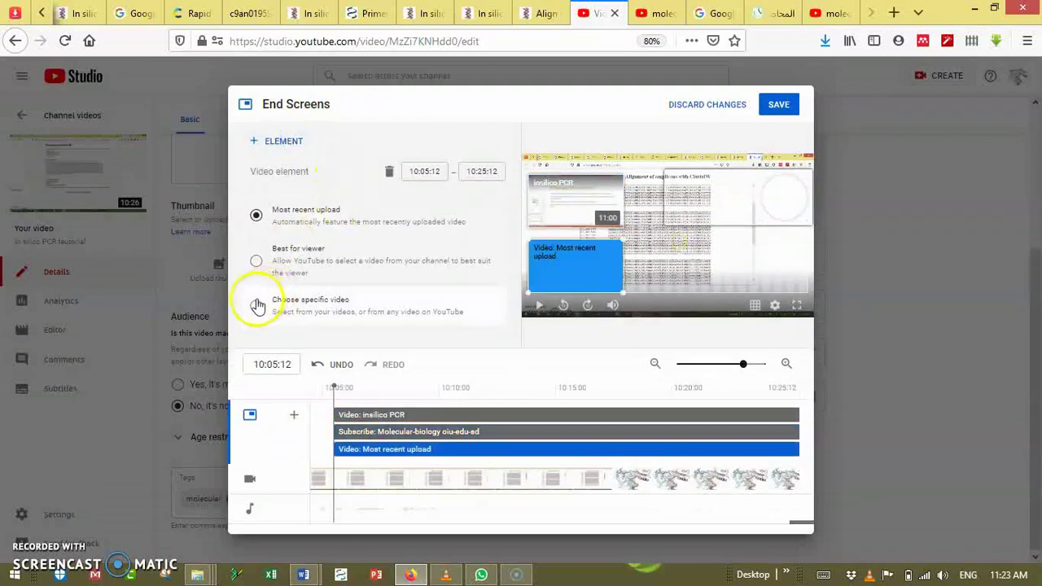
{"action": "left_click", "coordinate": [255, 308]}
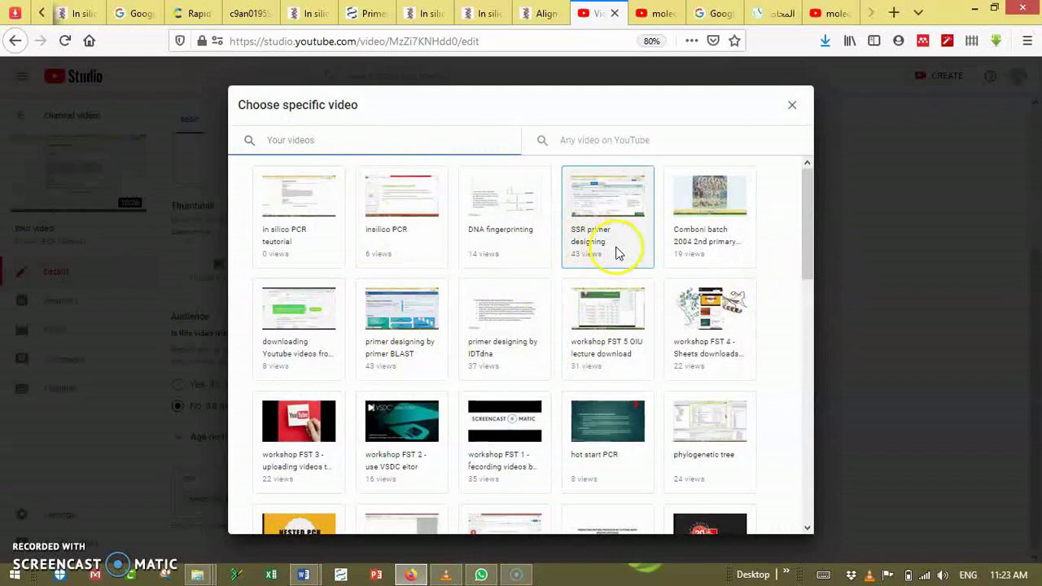
{"action": "left_click_drag", "start_coordinate": [807, 230], "coordinate": [832, 323]}
{"action": "left_click", "coordinate": [301, 259]}
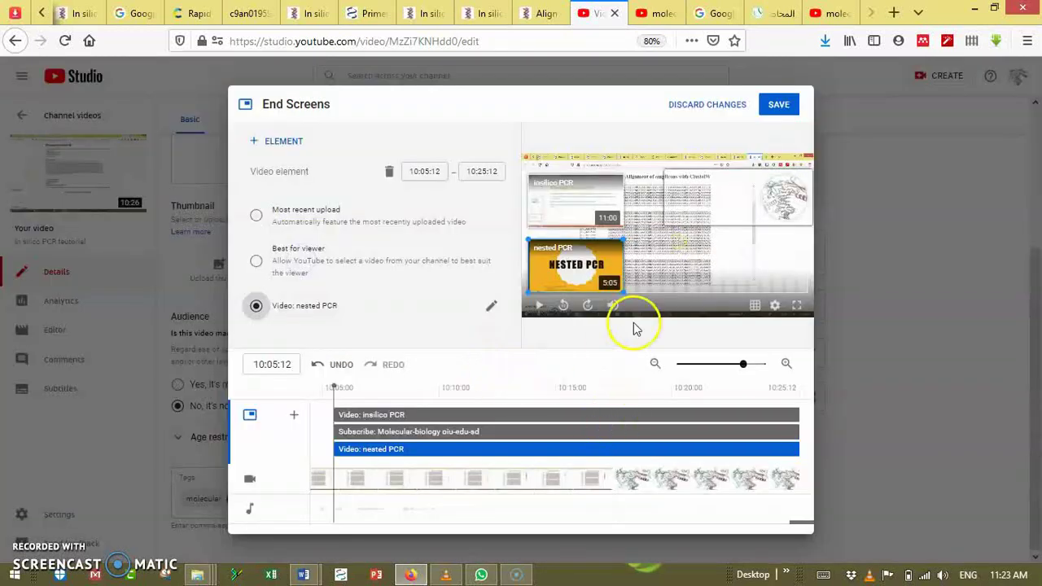
Add a third video element, try the best-for-viewer option, and set it to feature the most recent upload
{"action": "left_click", "coordinate": [285, 141]}
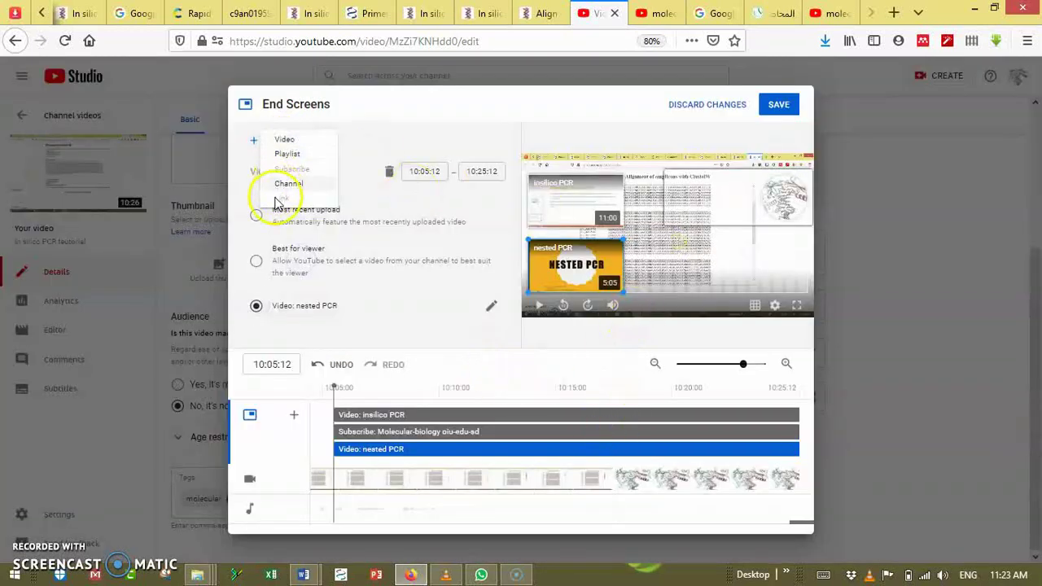
{"action": "left_click", "coordinate": [287, 139]}
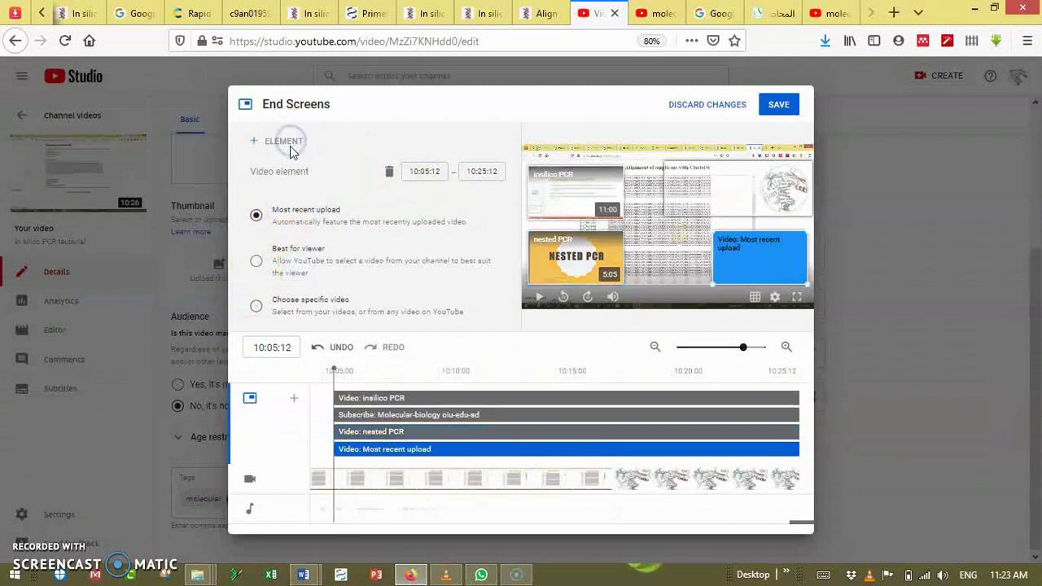
{"action": "left_click", "coordinate": [256, 263]}
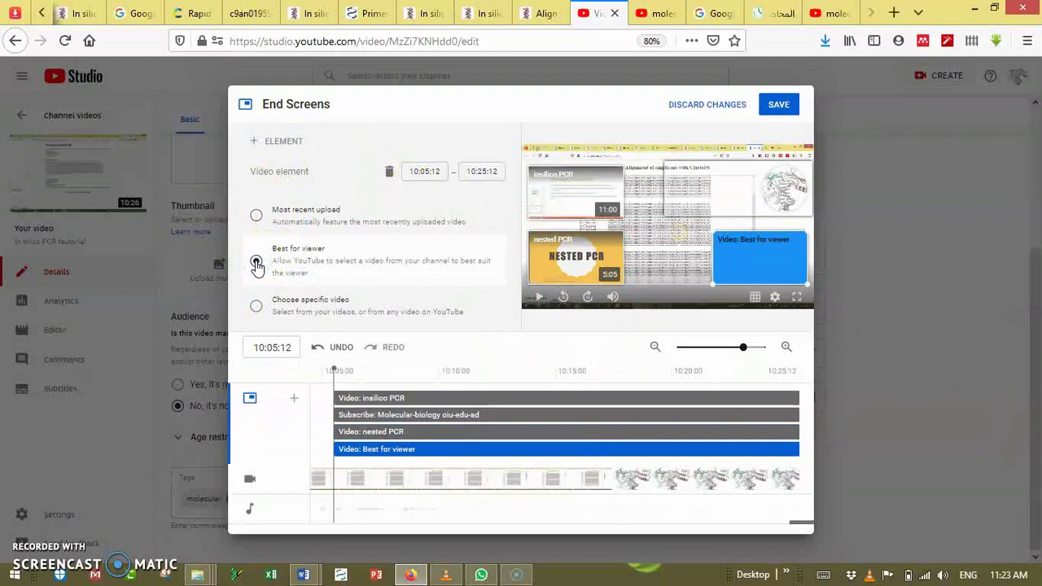
{"action": "left_click", "coordinate": [257, 216]}
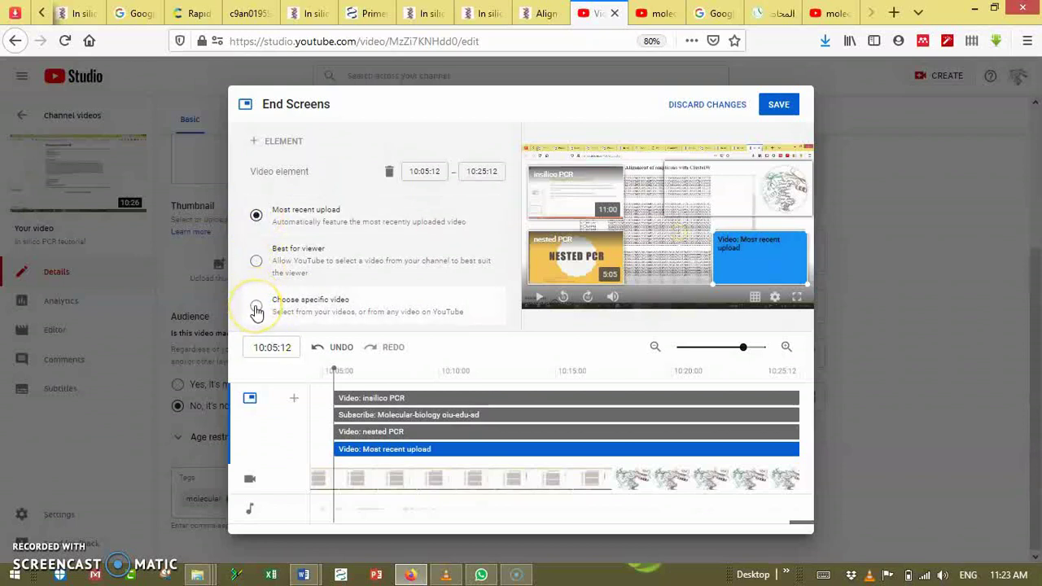
{"action": "left_click", "coordinate": [256, 227]}
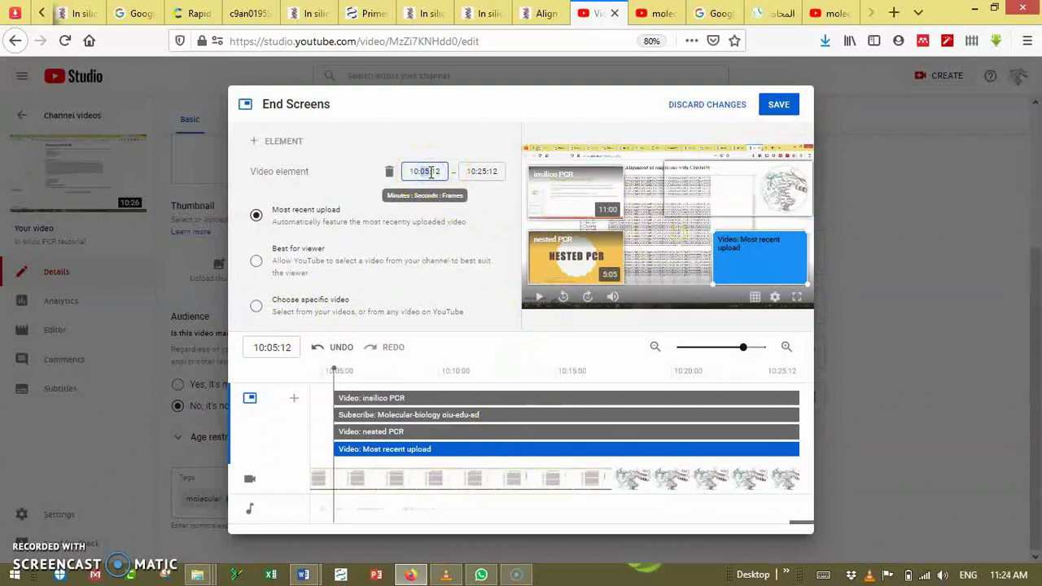
Set the start time of all four end screen elements to 10:15:12 and save the end screen
{"action": "type", "text": "1"}
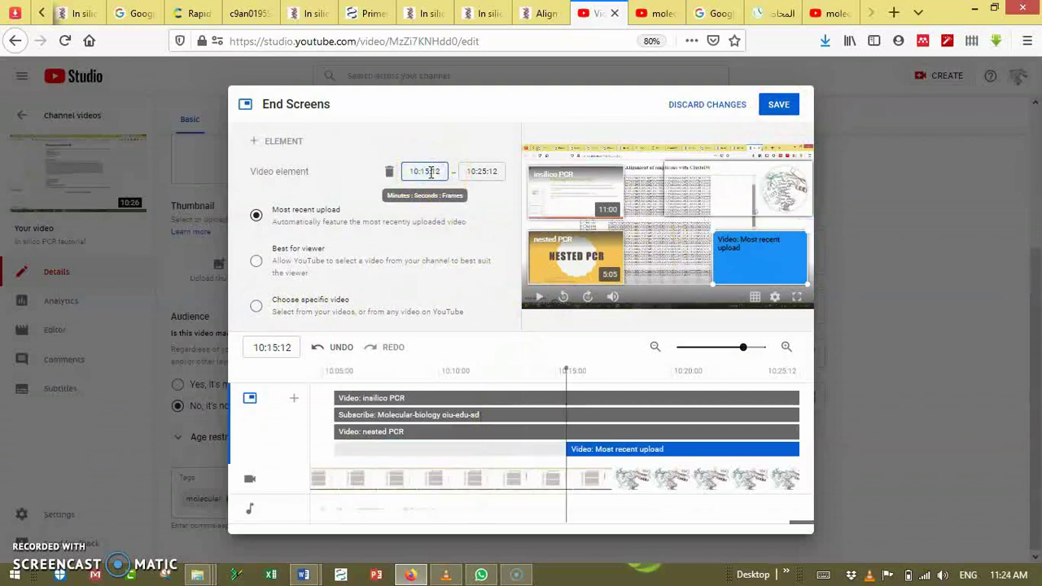
{"action": "left_click", "coordinate": [495, 432]}
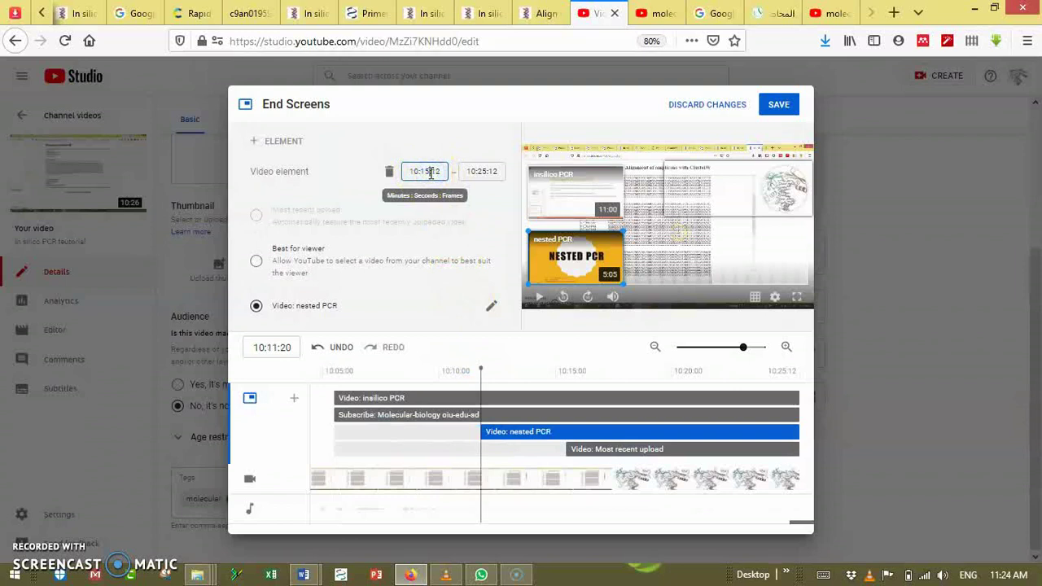
{"action": "left_click", "coordinate": [460, 415]}
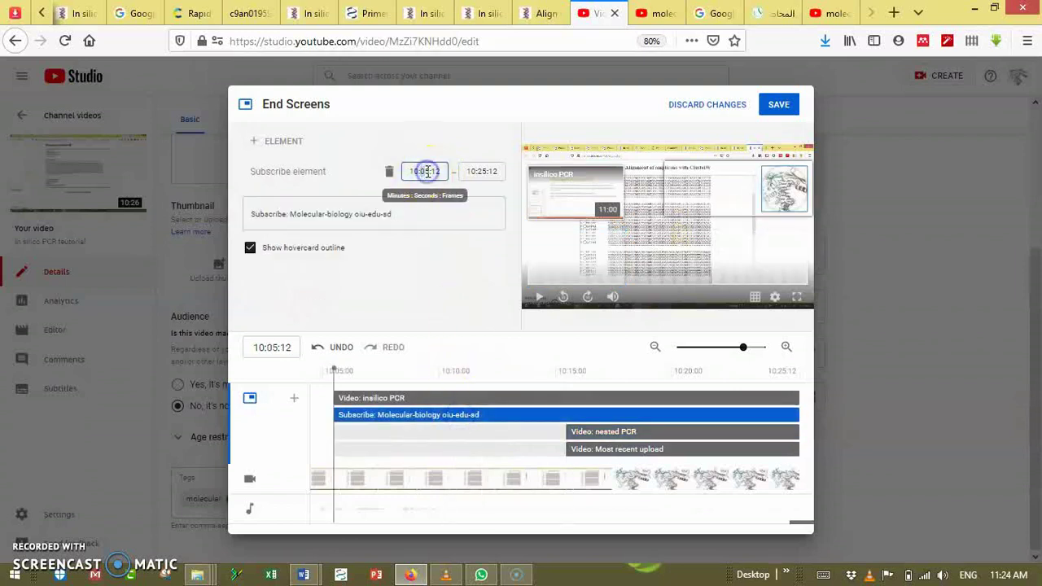
{"action": "left_click", "coordinate": [472, 398]}
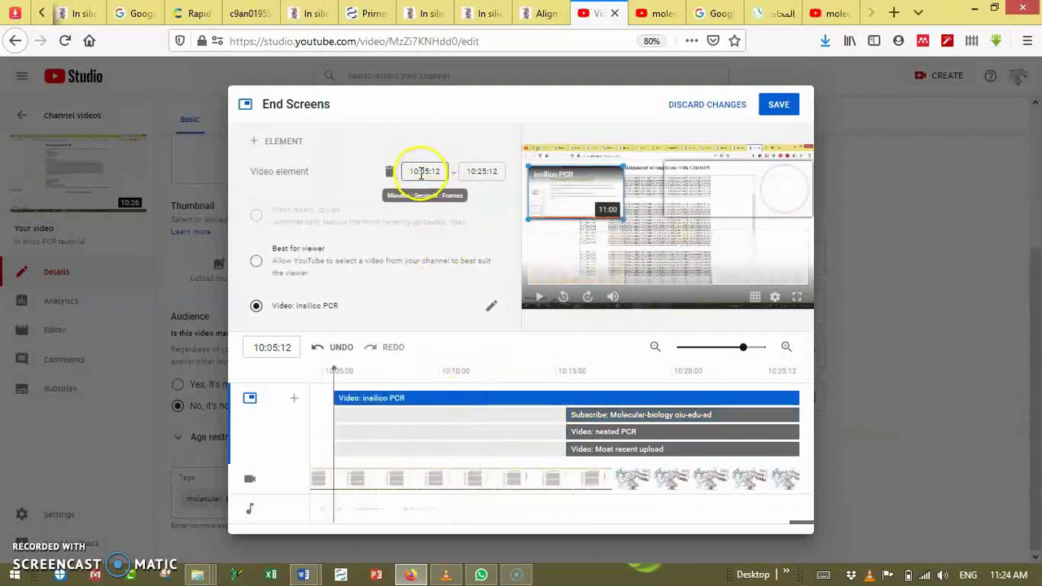
{"action": "key", "text": "Return"}
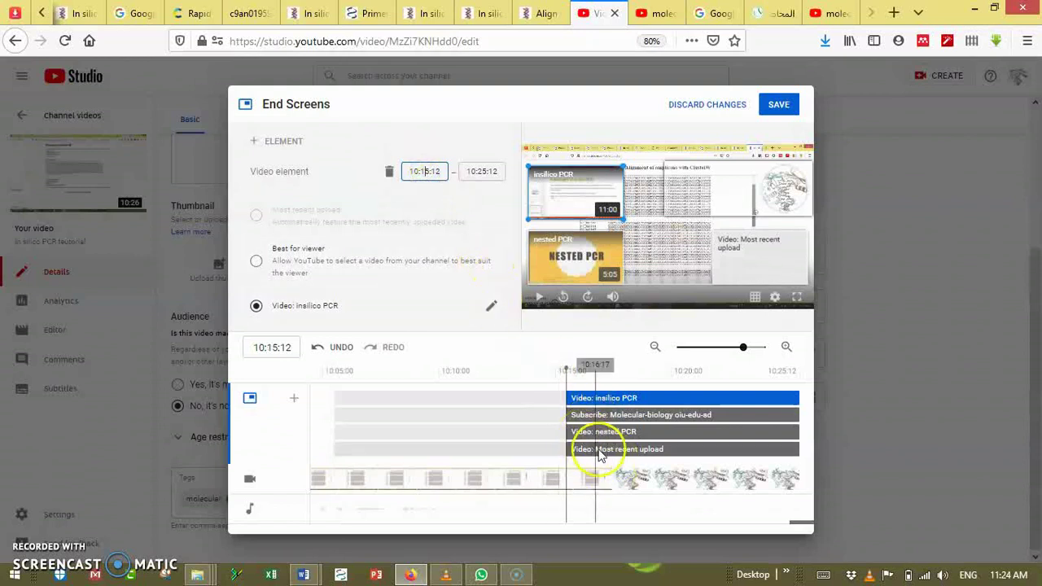
{"action": "left_click", "coordinate": [782, 105]}
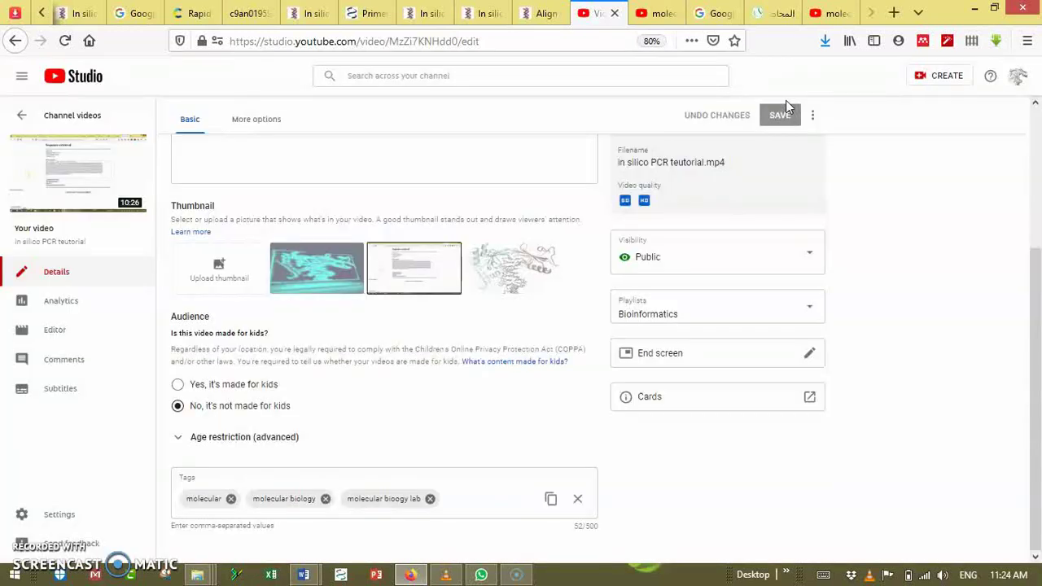
Open the cards editor for the video and create a video card at 6:00 that promotes "insilico PCR"
{"action": "left_click", "coordinate": [810, 397]}
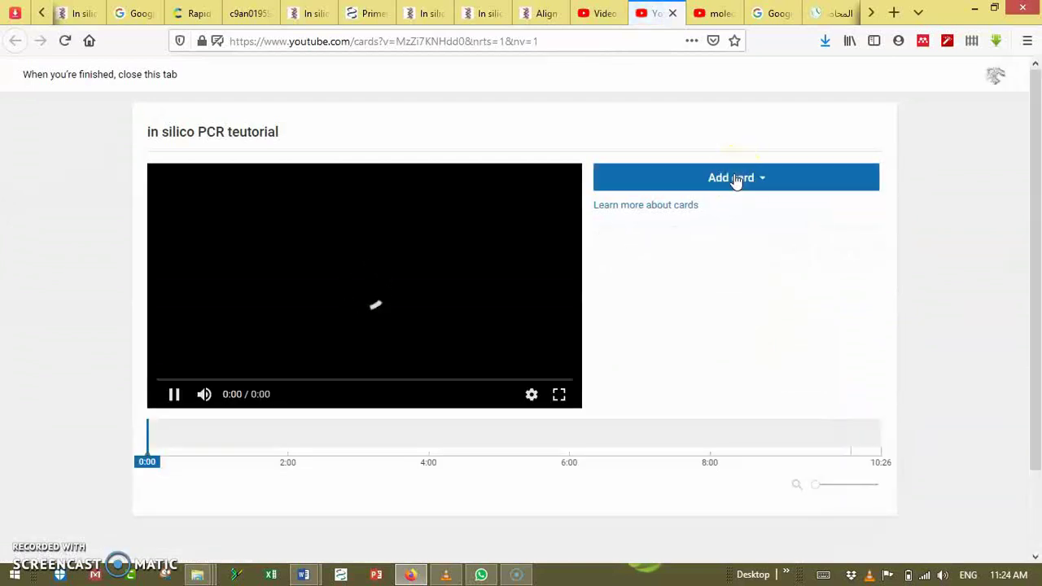
{"action": "left_click_drag", "start_coordinate": [147, 448], "coordinate": [570, 456]}
{"action": "left_click", "coordinate": [711, 185]}
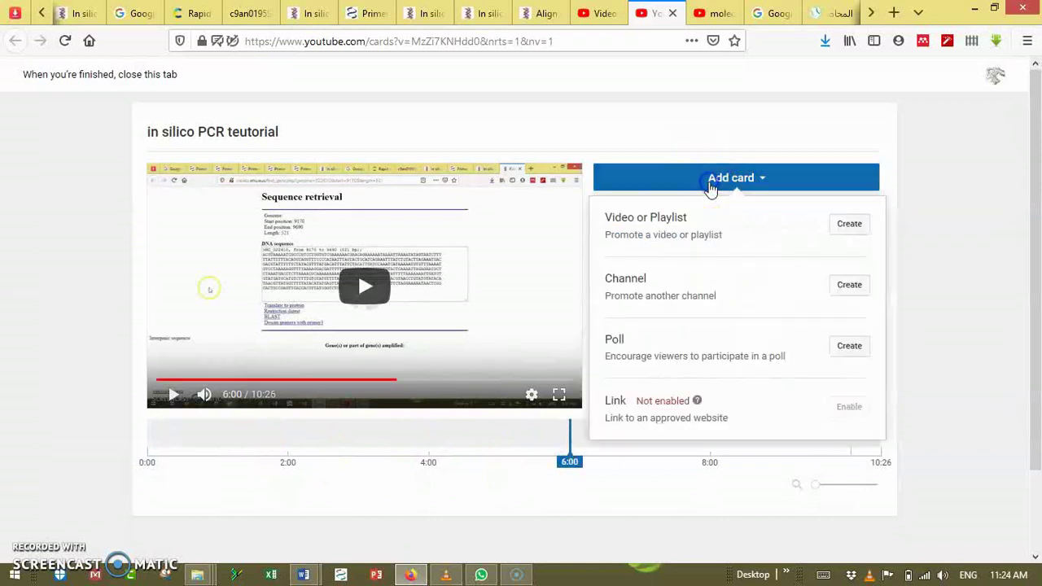
{"action": "left_click", "coordinate": [844, 232]}
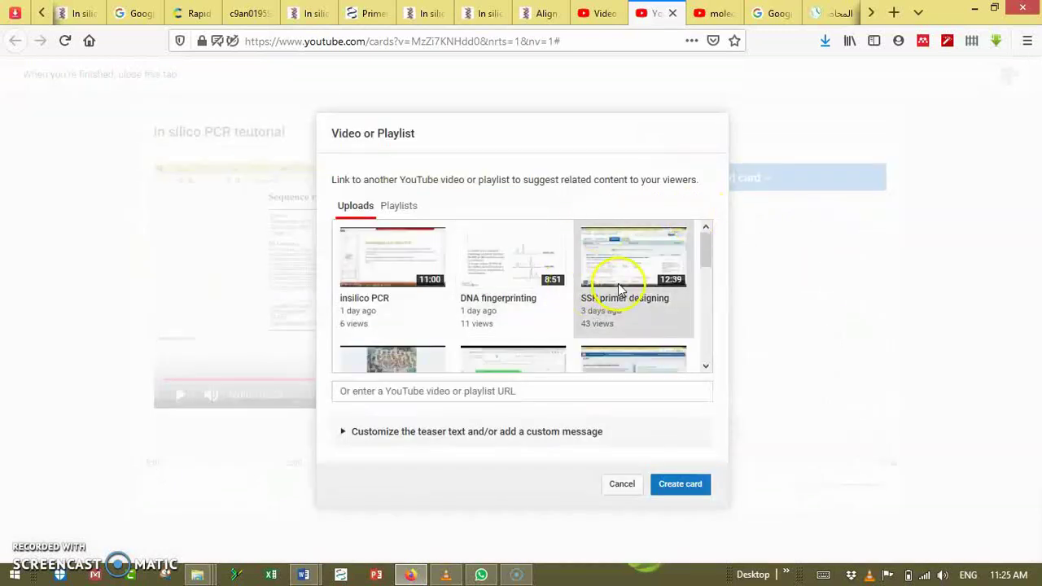
{"action": "left_click", "coordinate": [426, 275]}
{"action": "left_click", "coordinate": [658, 482]}
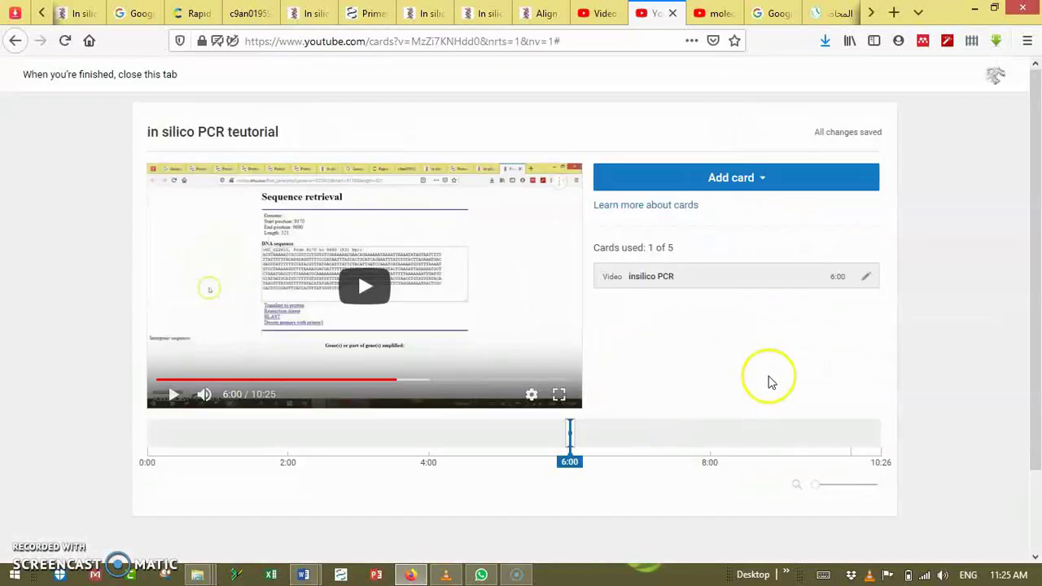
Move the "insilico PCR" card to 8:00 on the timeline
{"action": "left_click", "coordinate": [762, 187]}
{"action": "left_click", "coordinate": [913, 291]}
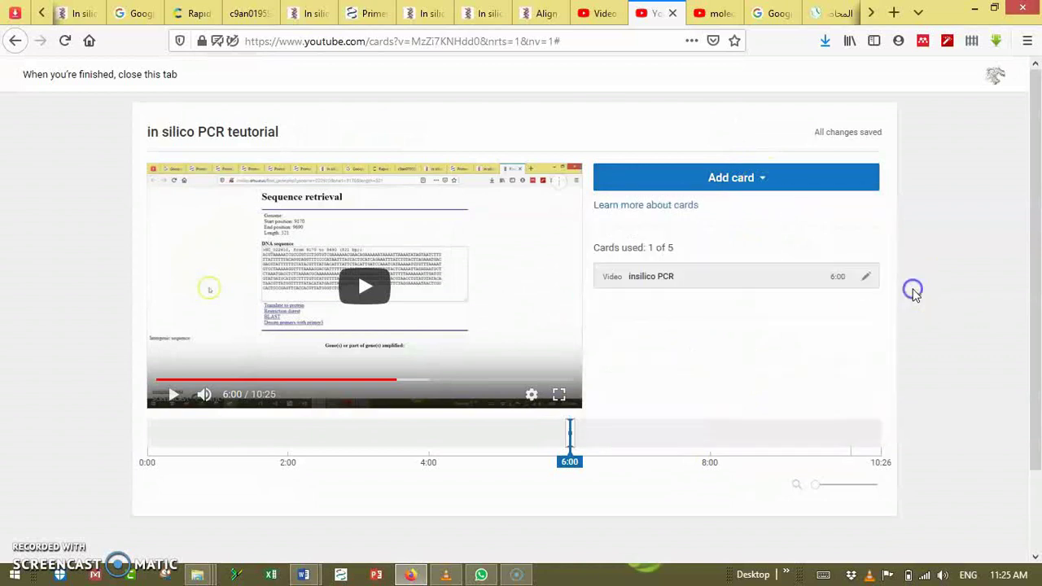
{"action": "left_click_drag", "start_coordinate": [572, 442], "coordinate": [712, 444]}
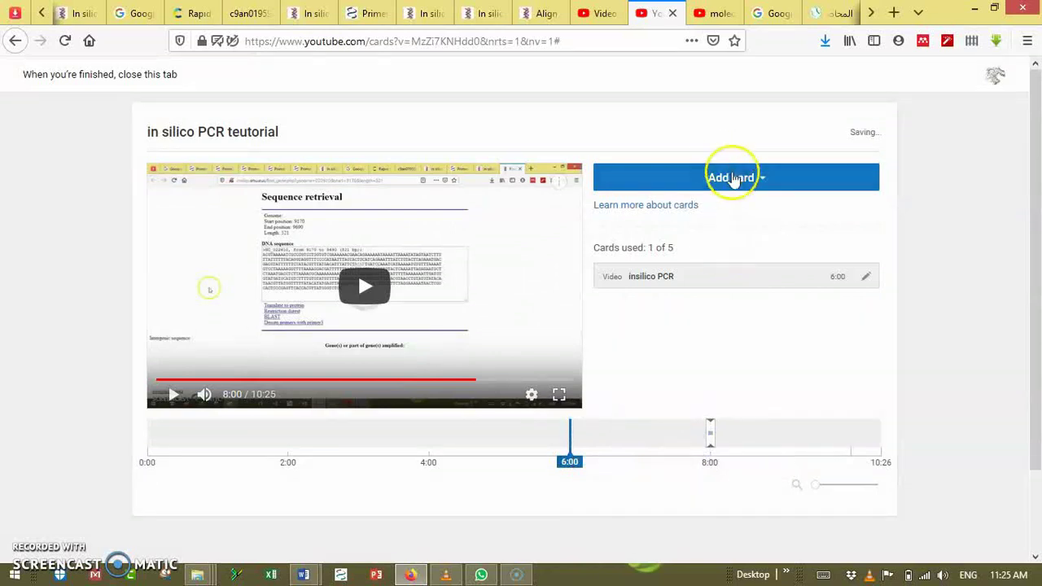
Create a second video card at 8:00 that promotes "DNA fingerprinting"
{"action": "left_click", "coordinate": [732, 178]}
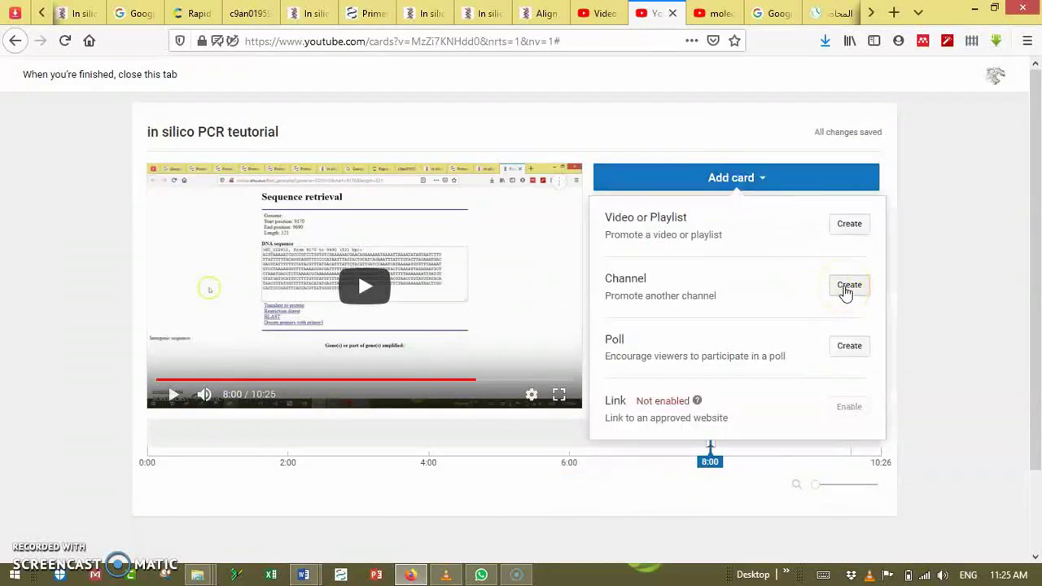
{"action": "left_click", "coordinate": [849, 223]}
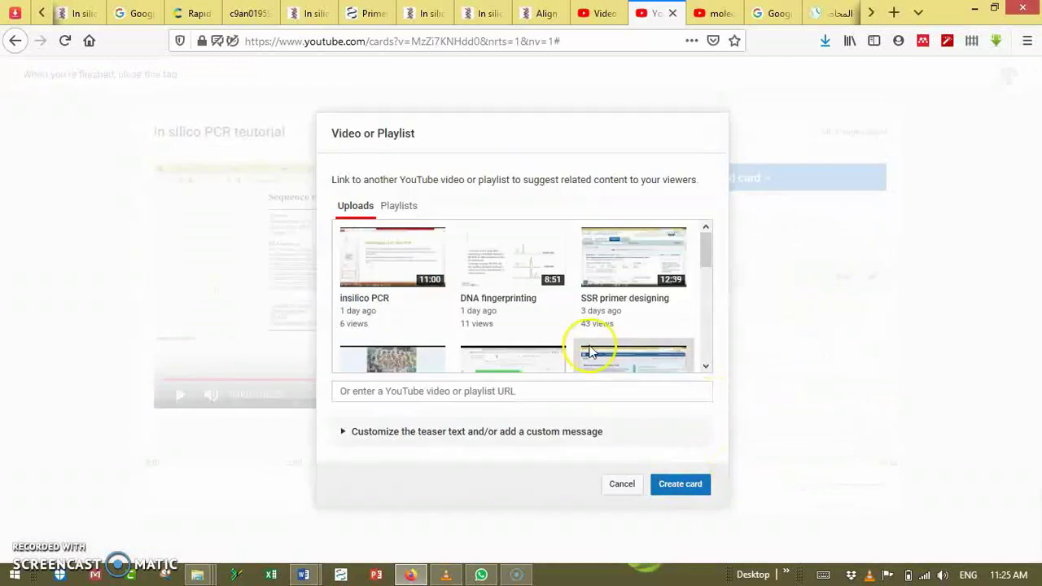
{"action": "left_click", "coordinate": [486, 259]}
{"action": "left_click", "coordinate": [686, 488]}
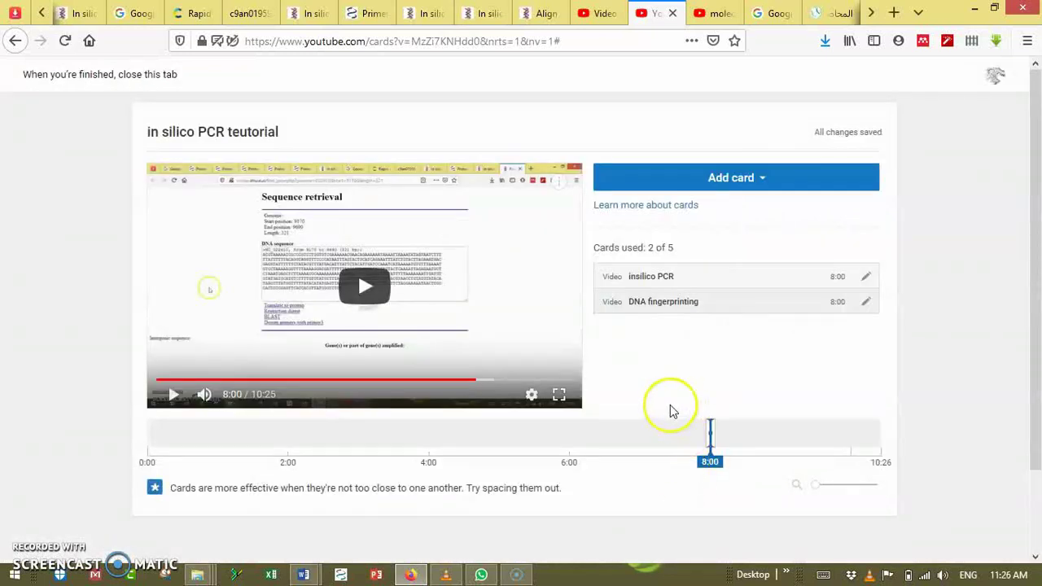
Start a poll card at 1:59 with the question "what do you know about primer design"
{"action": "left_click", "coordinate": [285, 439]}
{"action": "left_click", "coordinate": [735, 178]}
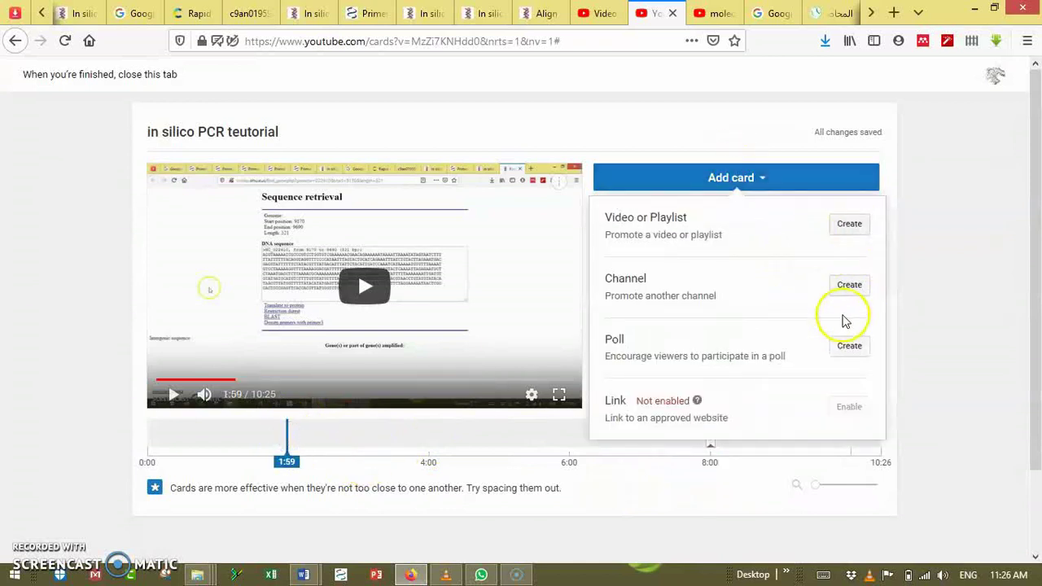
{"action": "left_click", "coordinate": [846, 348]}
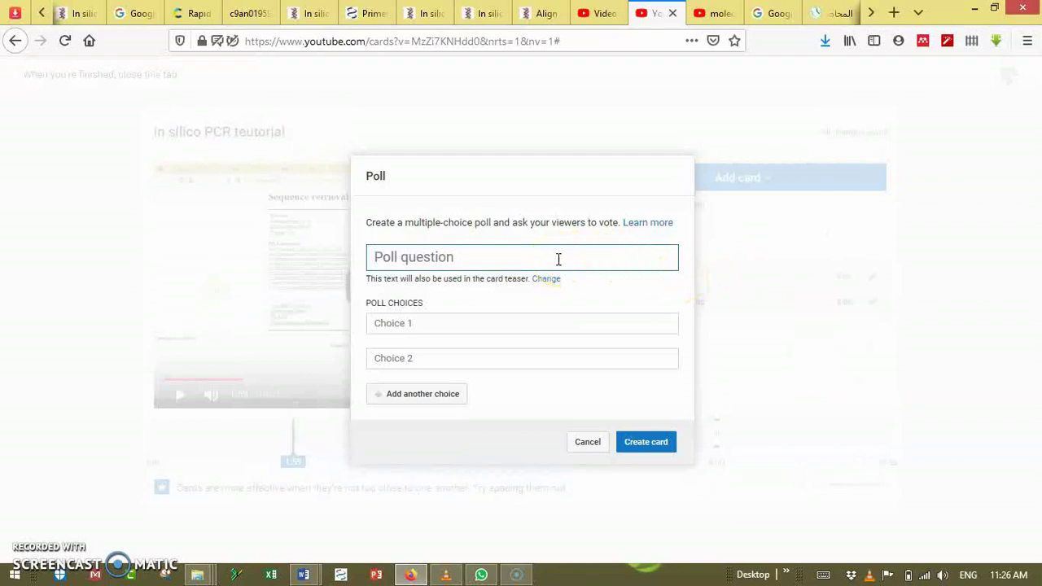
{"action": "type", "text": "what do"}
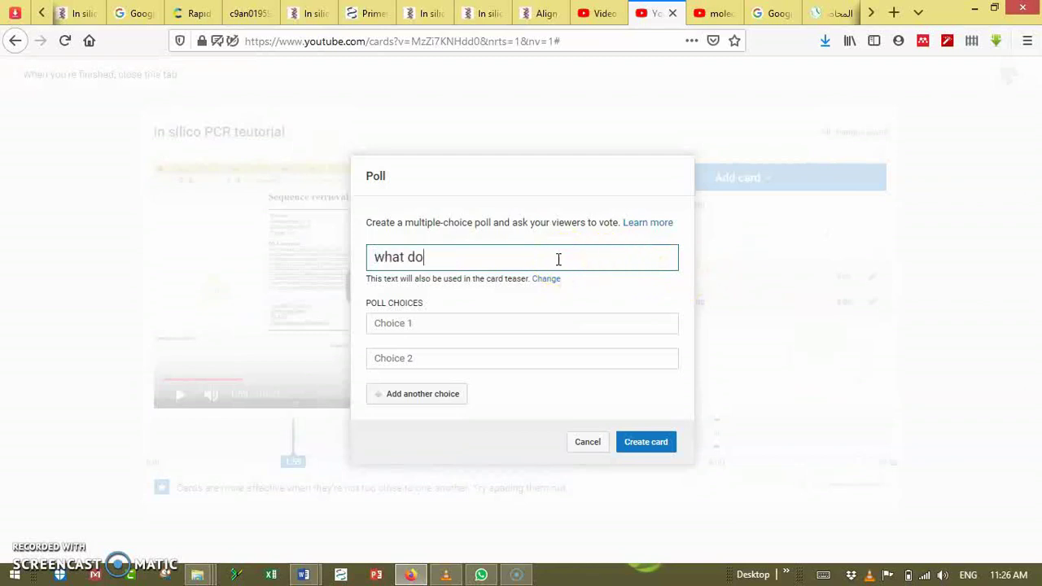
{"action": "type", "text": " you know about primer design"}
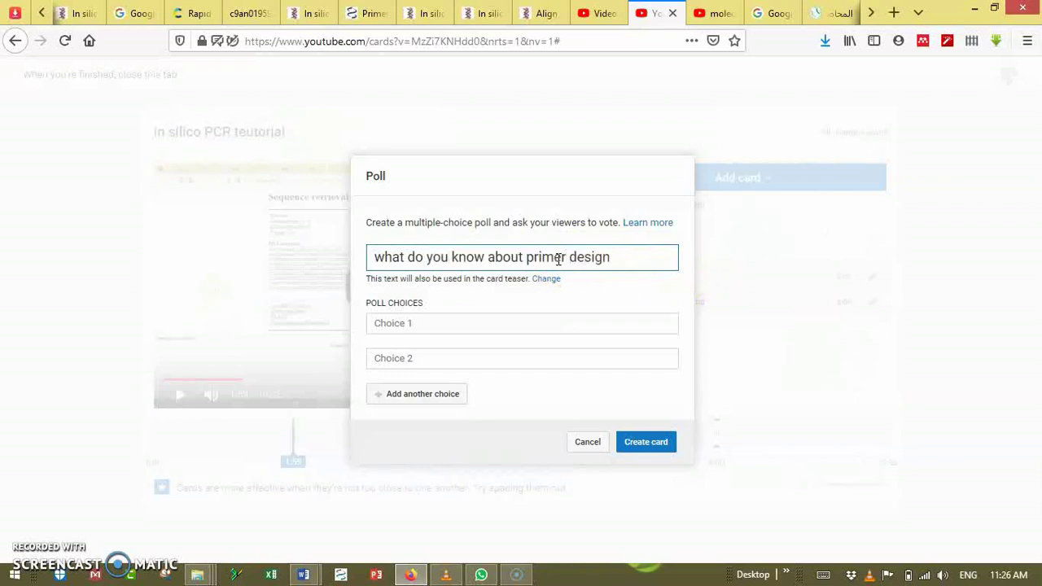
{"action": "left_click", "coordinate": [647, 444]}
Fill in the poll choices "primer is the short sequence" and "primer is the mRNA", and create the poll card
{"action": "left_click", "coordinate": [473, 310]}
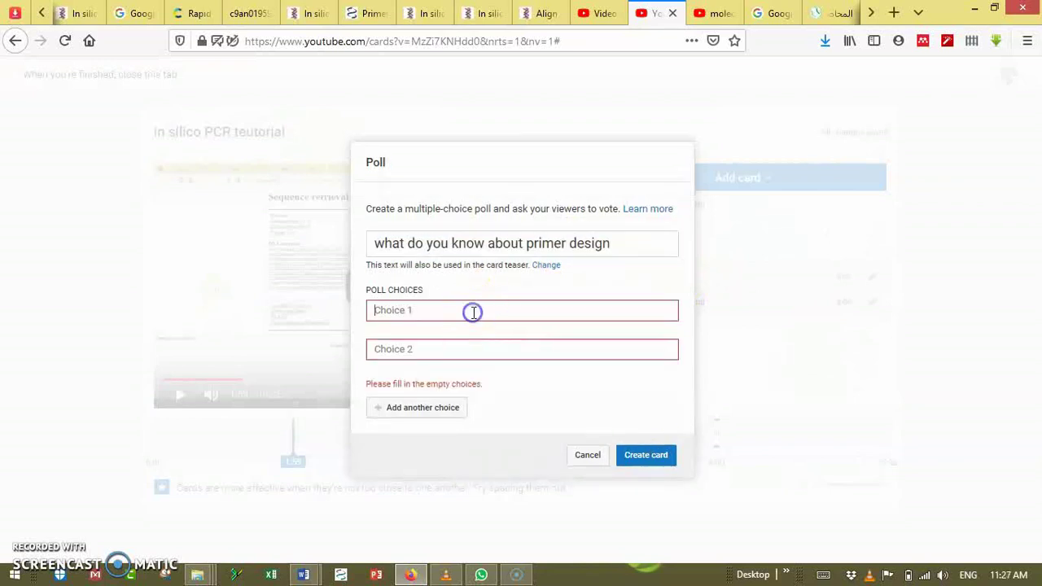
{"action": "type", "text": "primer is the short sequen"}
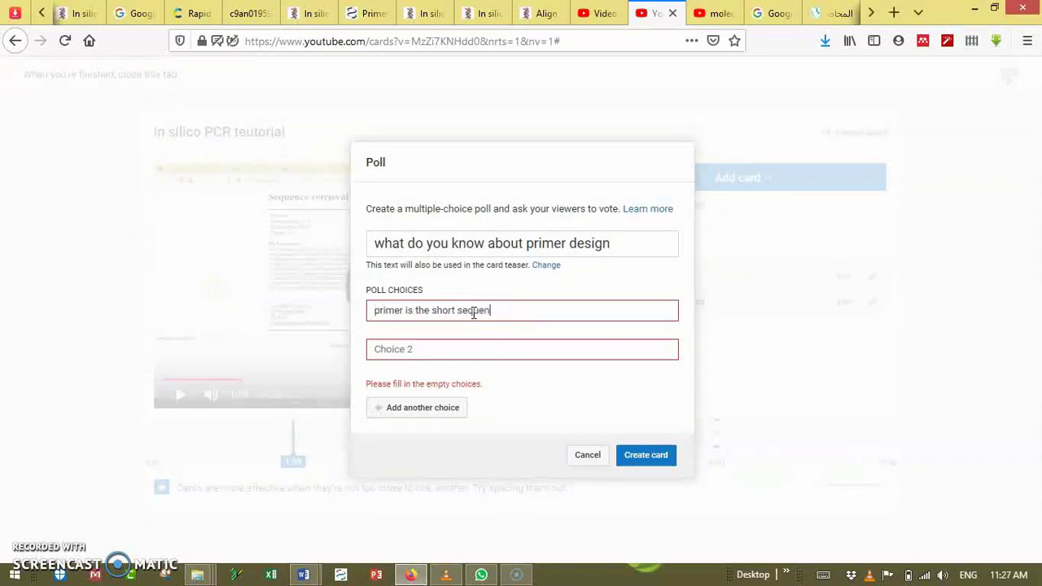
{"action": "type", "text": "ce"}
{"action": "left_click", "coordinate": [472, 350]}
{"action": "type", "text": "primer is the mRNA"}
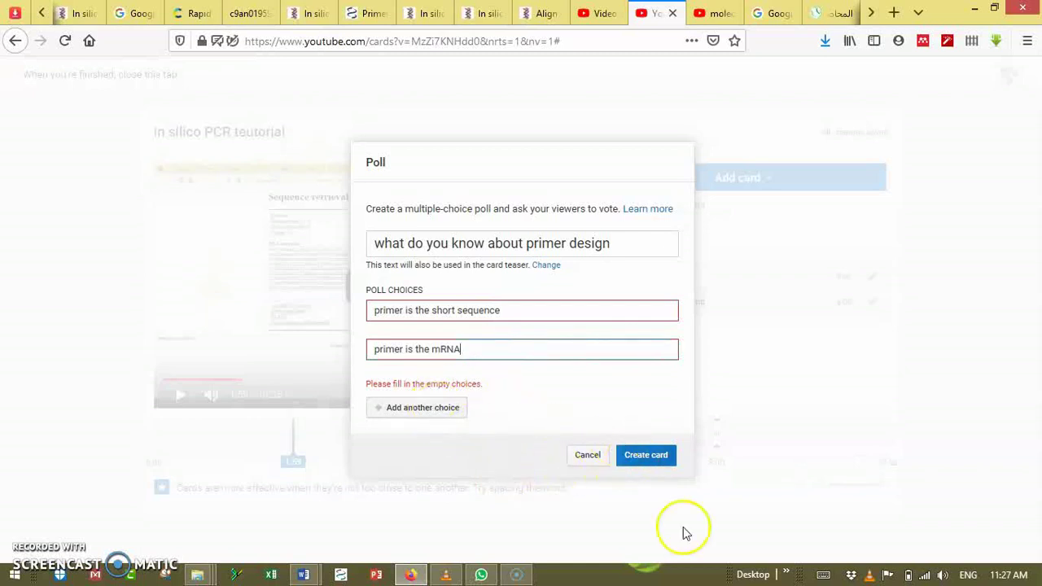
{"action": "left_click", "coordinate": [648, 458]}
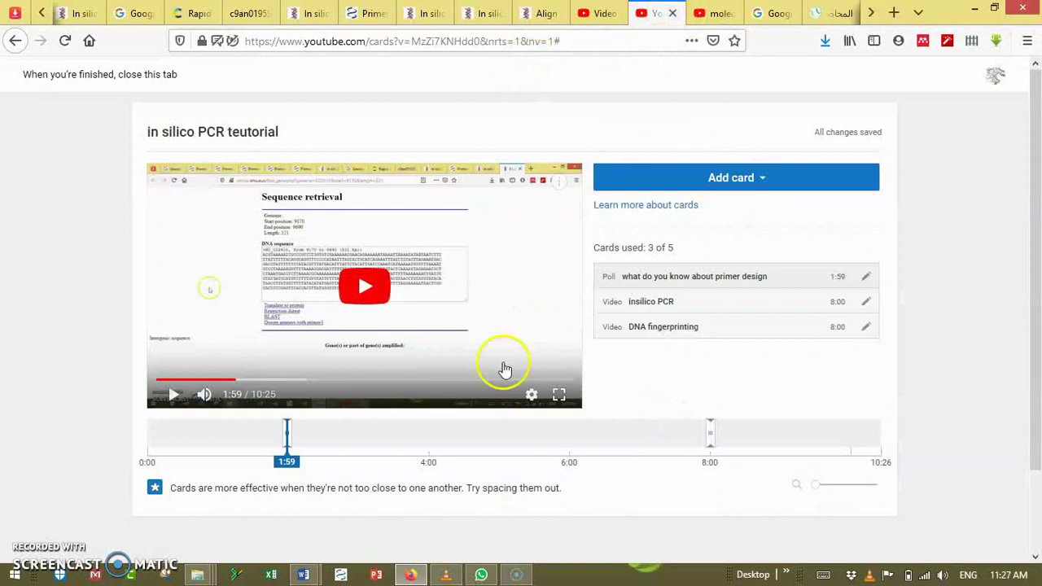
Check the "DNA fingerprinting" card on the timeline and close the cards editor to return to the video details
{"action": "left_click", "coordinate": [753, 328]}
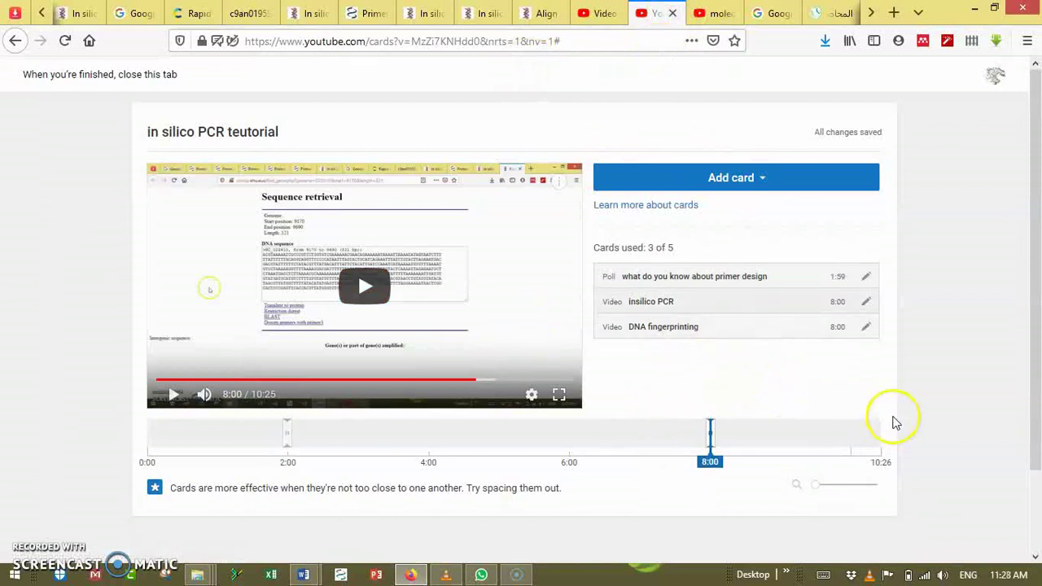
{"action": "left_click_drag", "start_coordinate": [1039, 372], "coordinate": [1034, 310]}
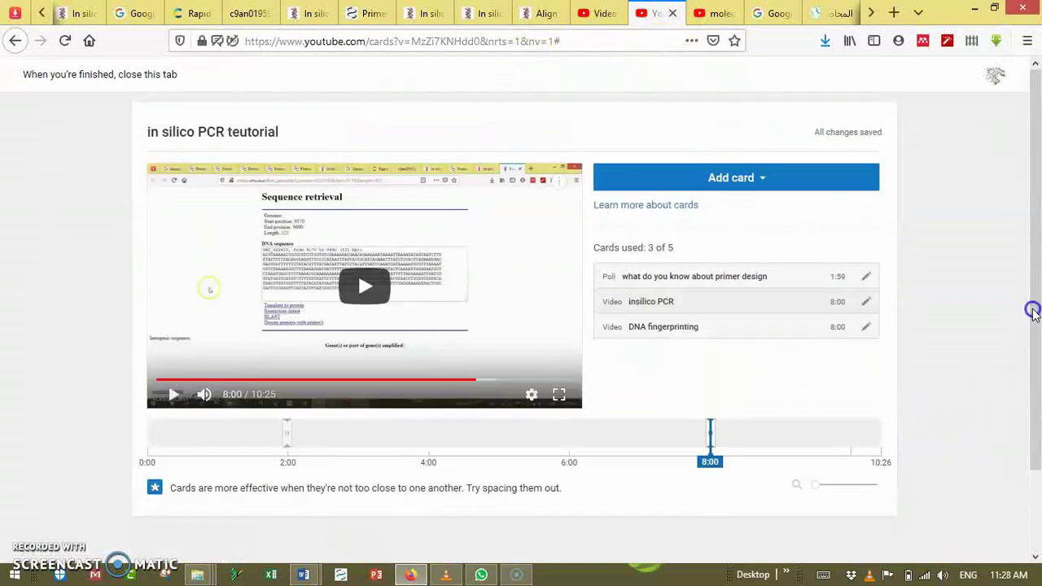
{"action": "left_click", "coordinate": [672, 13]}
{"action": "scroll", "coordinate": [1035, 342], "scroll_direction": "up", "scroll_amount": 1}
{"action": "scroll", "coordinate": [1026, 359], "scroll_direction": "down", "scroll_amount": 1}
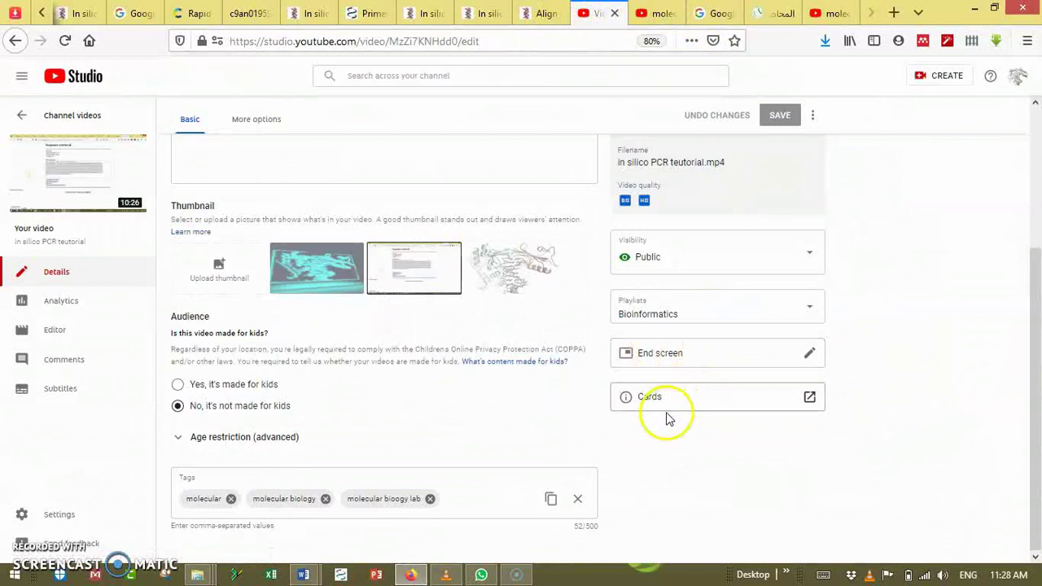
Add the tag "in silico" and enter "i siicoPCR ," as further tag text with the on-screen keyboard
{"action": "left_click", "coordinate": [476, 501]}
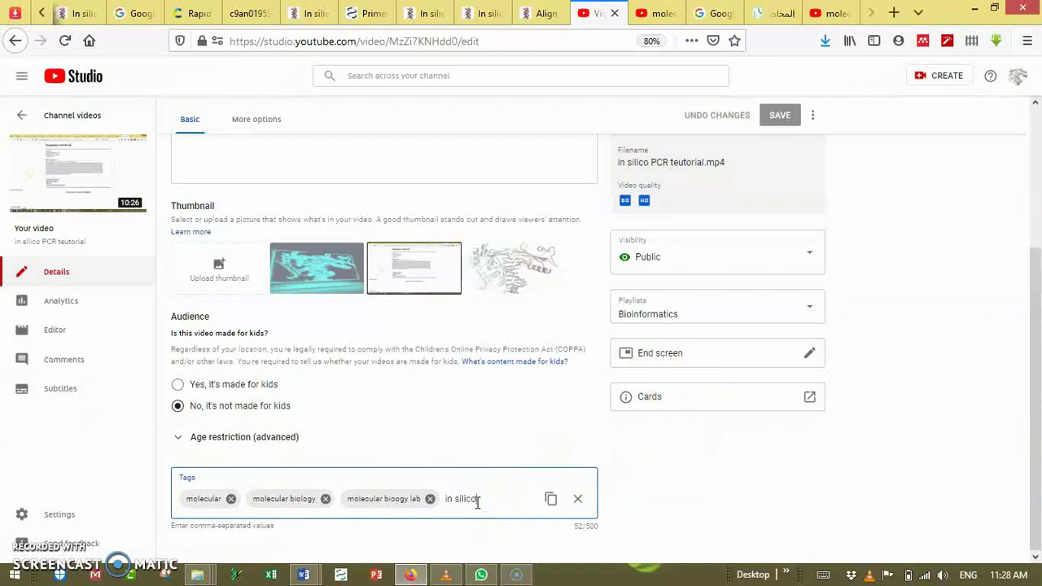
{"action": "key", "text": "Return"}
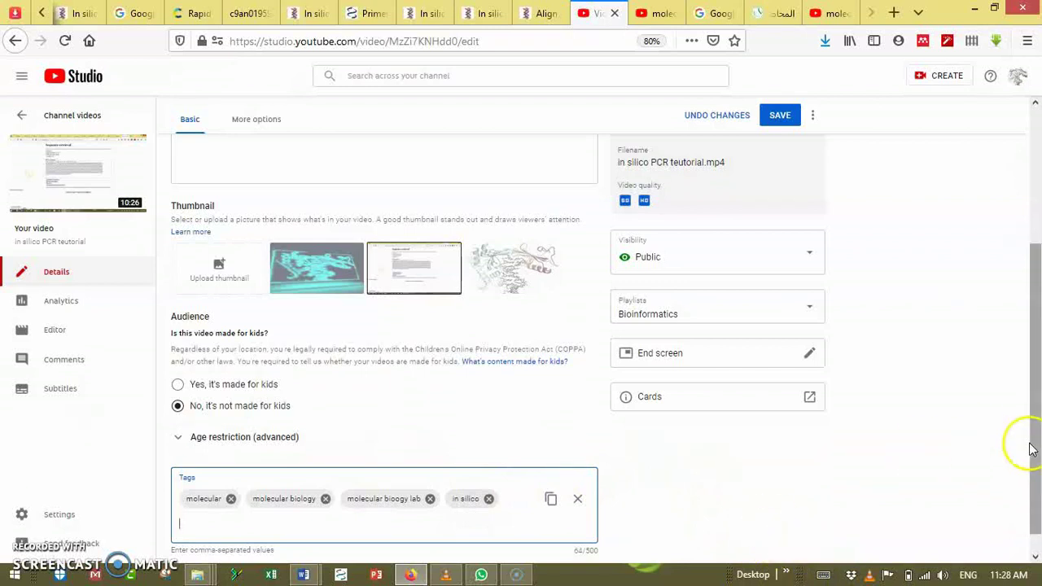
{"action": "scroll", "coordinate": [1035, 442], "scroll_direction": "down", "scroll_amount": 1}
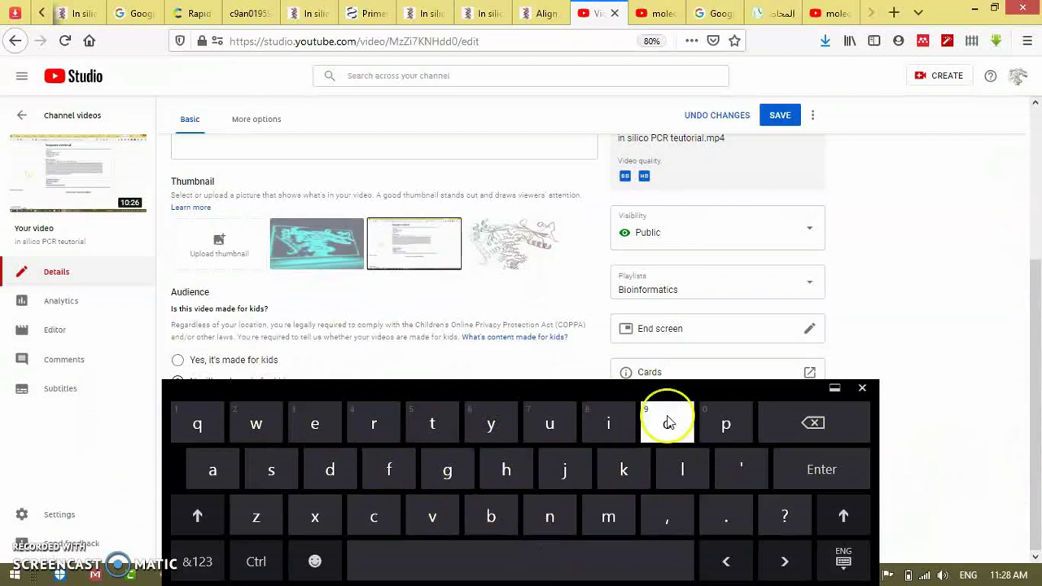
{"action": "left_click", "coordinate": [197, 515]}
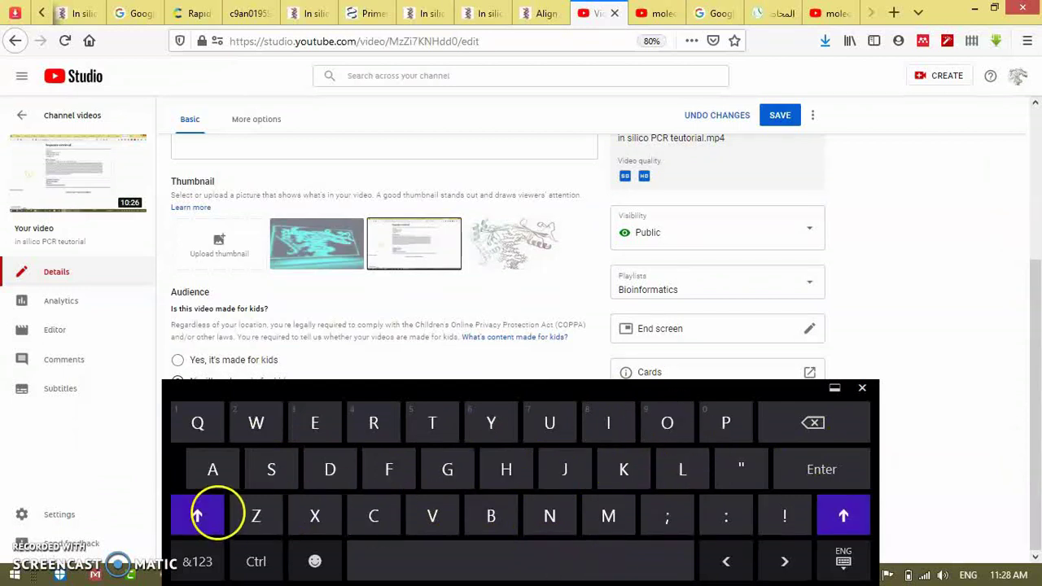
{"action": "left_click", "coordinate": [726, 424]}
{"action": "left_click", "coordinate": [197, 516]}
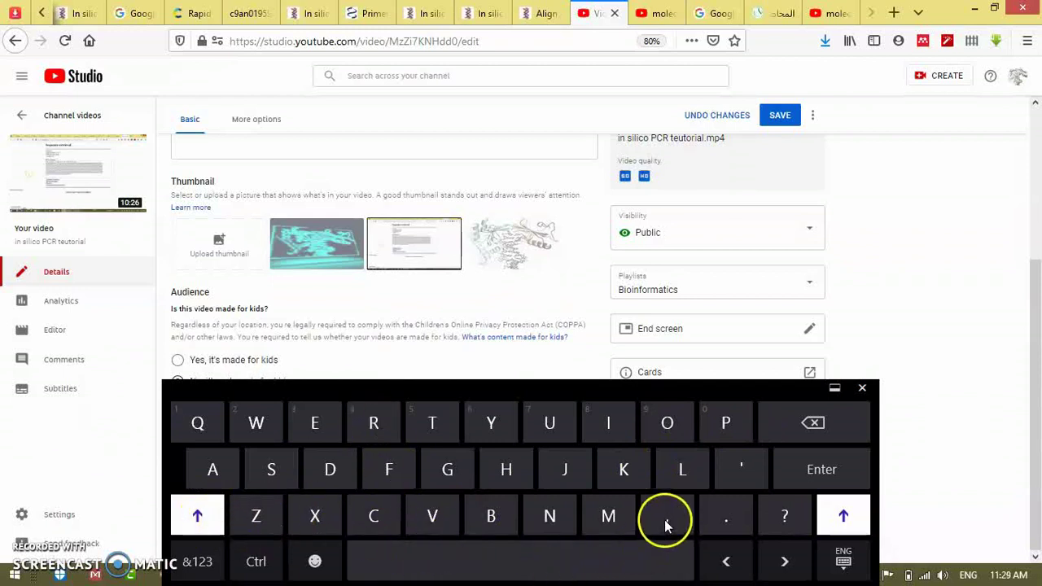
{"action": "left_click", "coordinate": [862, 389]}
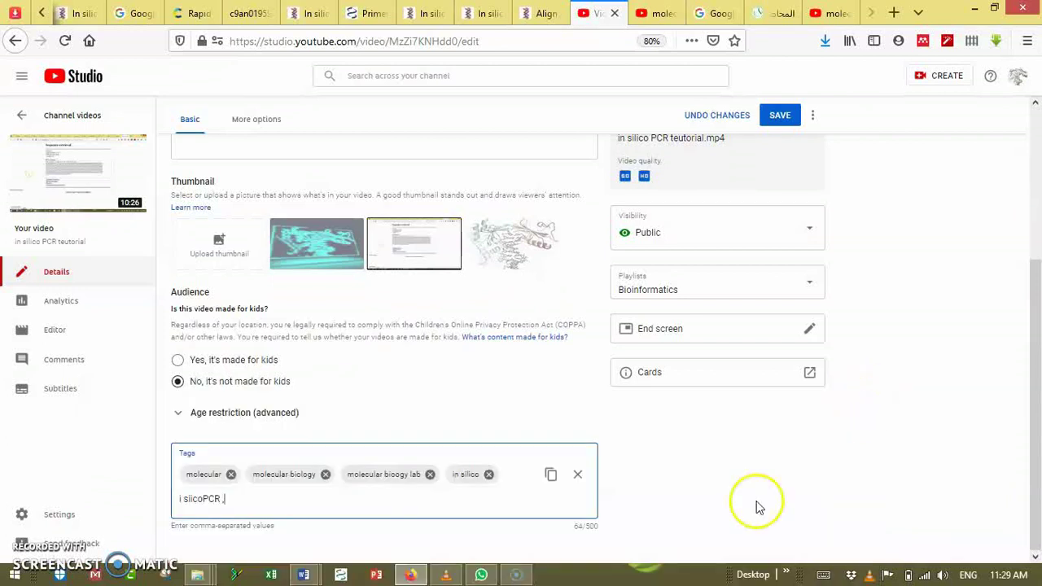
Correct the pending tag text to "in siicoPCR" and add it as a tag
{"action": "left_click", "coordinate": [223, 499]}
{"action": "key", "text": "BackSpace"}
{"action": "key", "text": "BackSpace"}
{"action": "left_click", "coordinate": [225, 499]}
{"action": "left_click", "coordinate": [180, 499]}
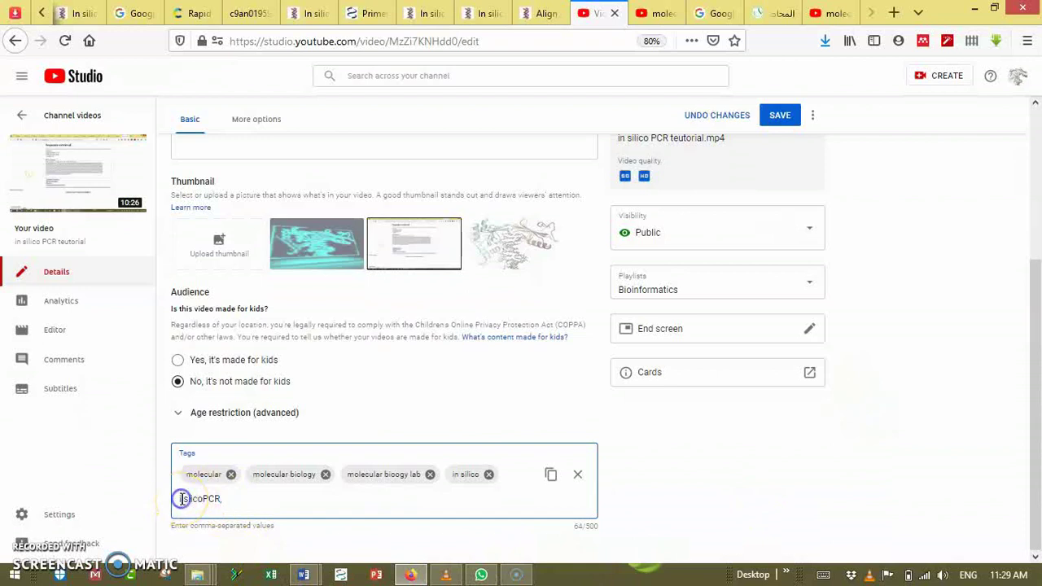
{"action": "type", "text": "n"}
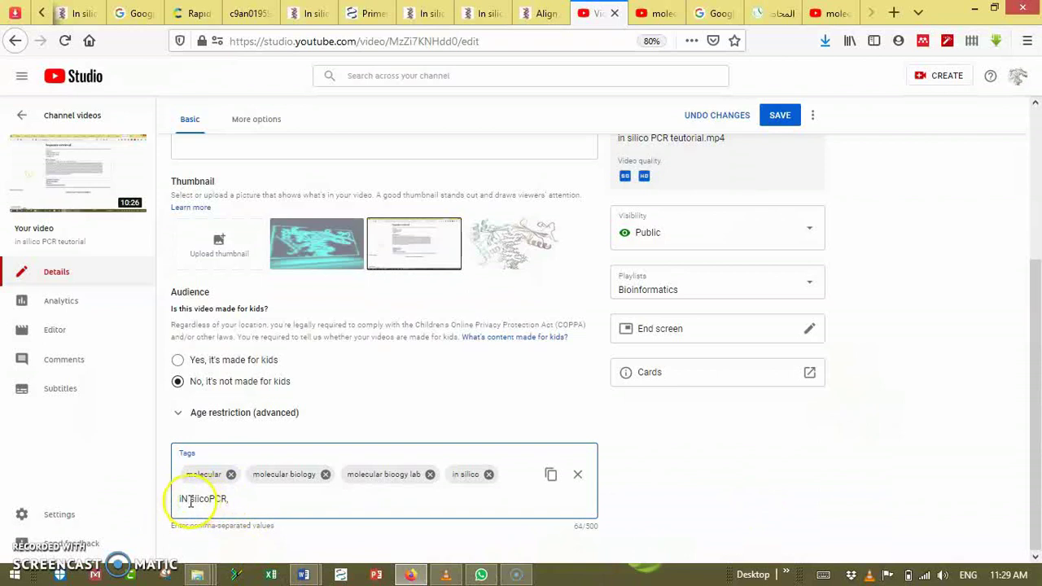
{"action": "double_click", "coordinate": [186, 499]}
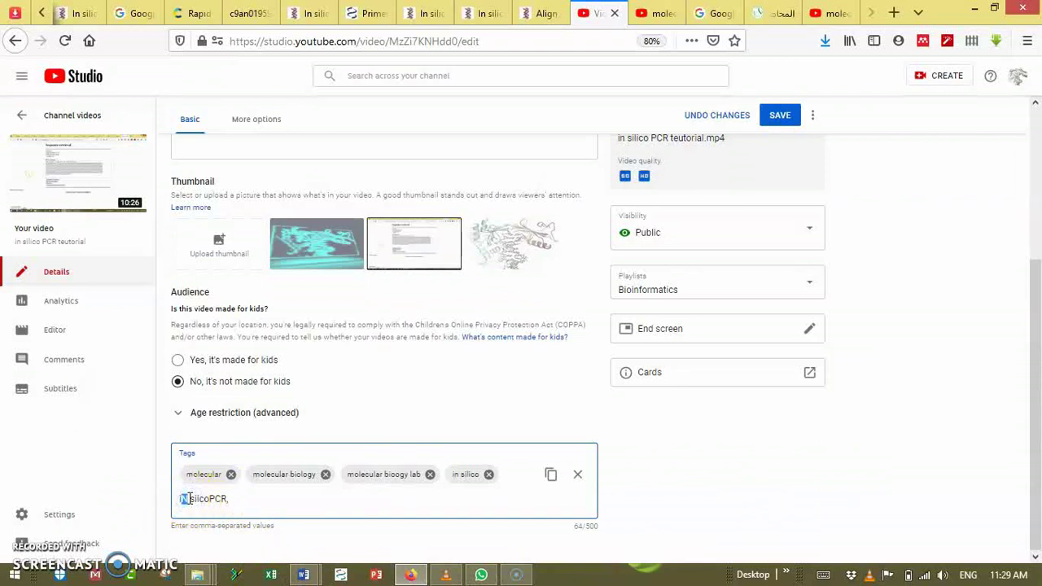
{"action": "left_click", "coordinate": [218, 498]}
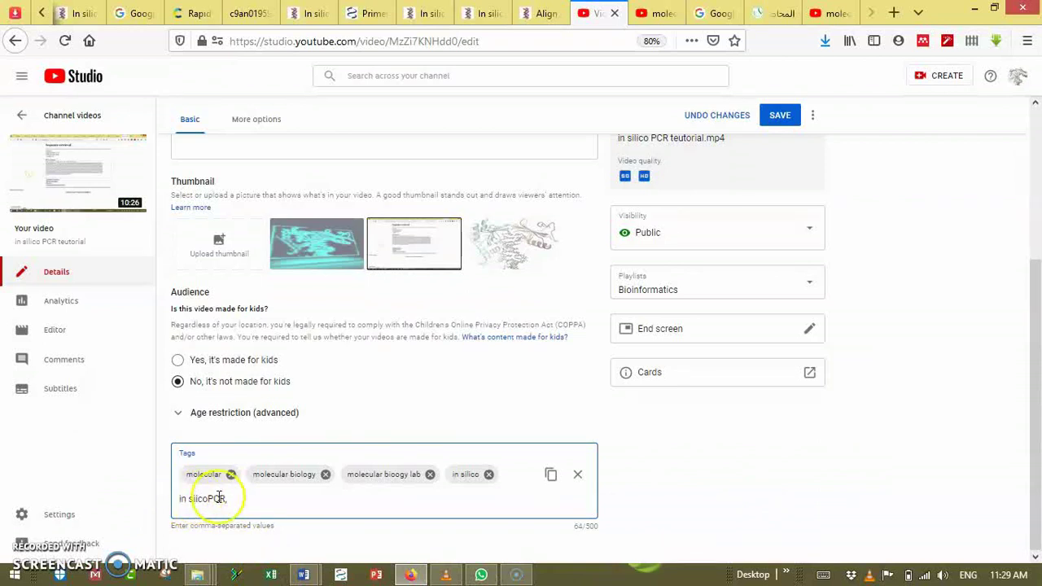
{"action": "left_click", "coordinate": [227, 498]}
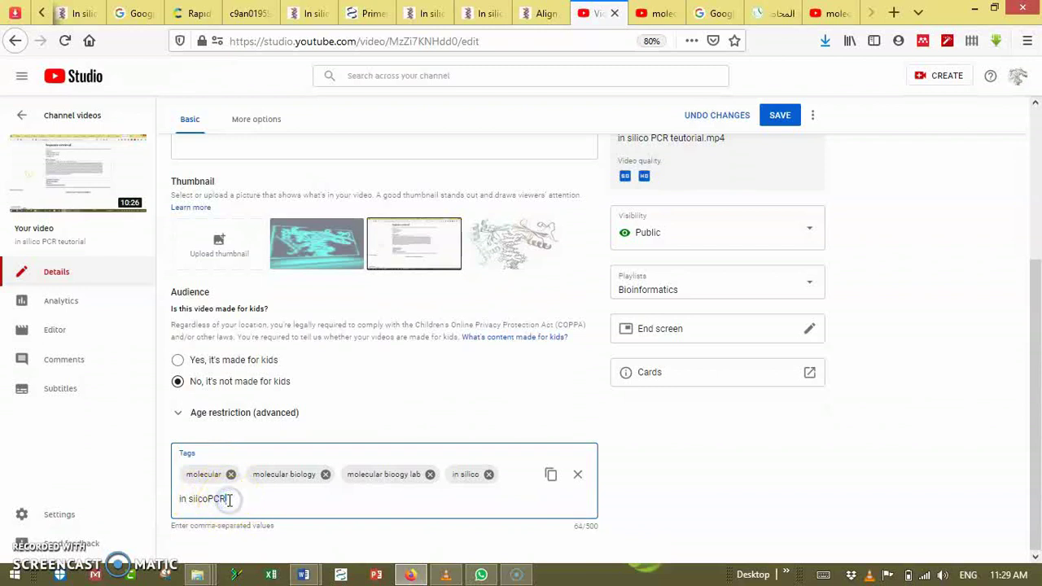
{"action": "key", "text": "Return"}
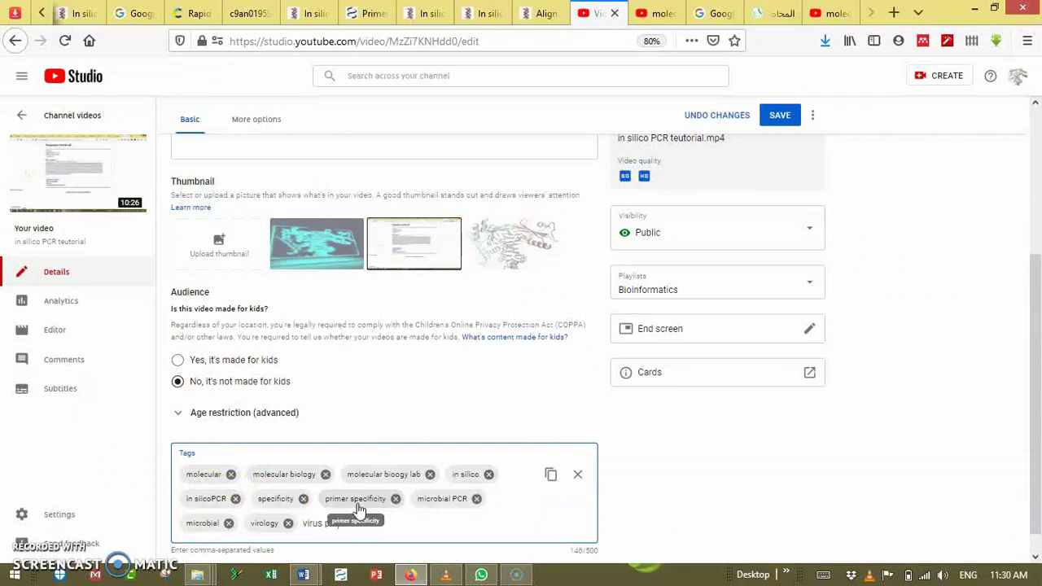
Add the tags "specificity", "primer specificity", "microbial PCR", "microbial", "virology" and "virus pcr", and save the video details
{"action": "type", "text": "CR,"}
{"action": "left_click", "coordinate": [775, 119]}
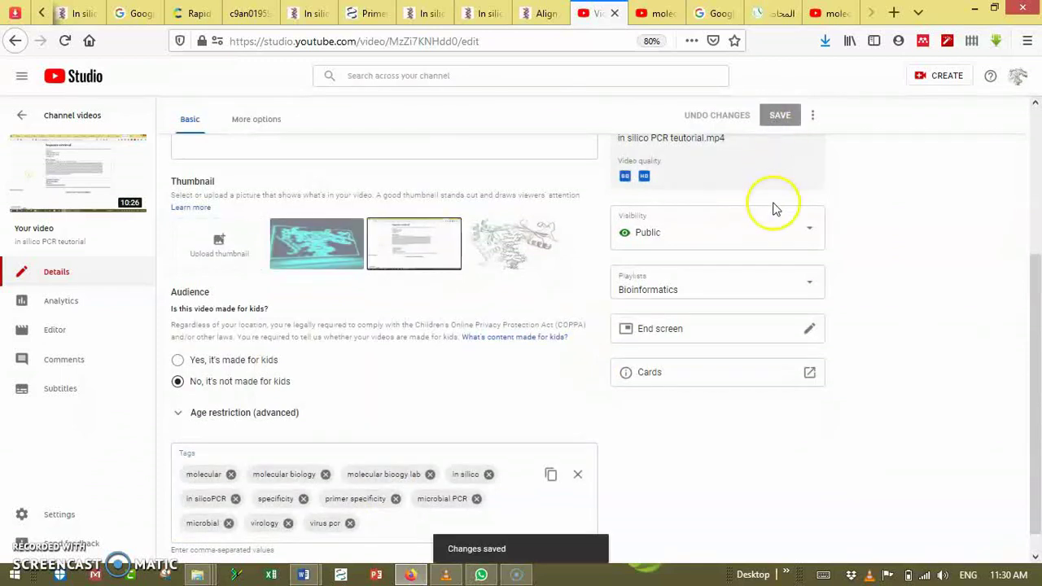
Return to the channel's video list and open the channel analytics overview
{"action": "left_click_drag", "start_coordinate": [1037, 344], "coordinate": [1038, 425]}
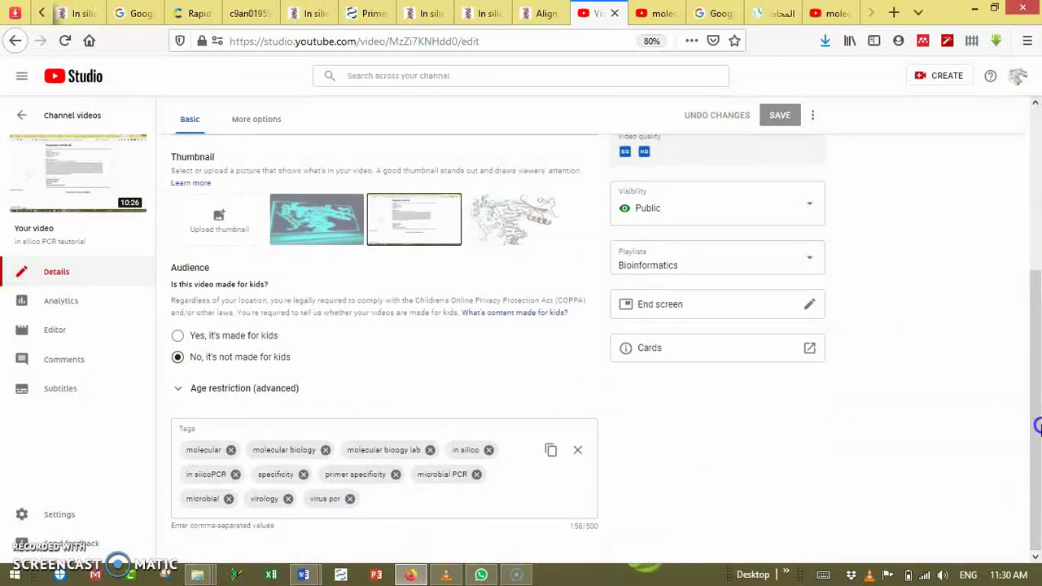
{"action": "left_click", "coordinate": [21, 114]}
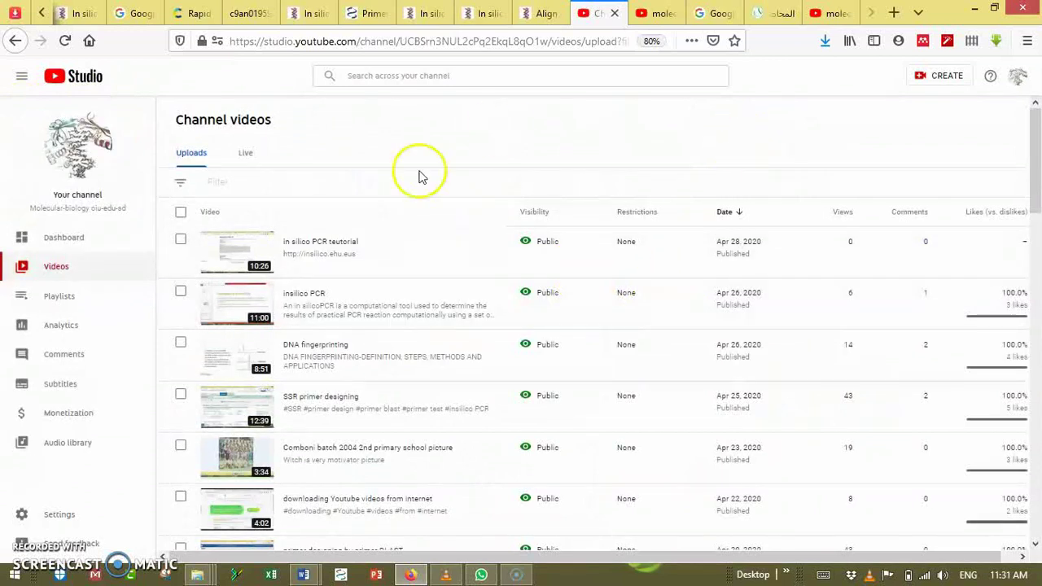
{"action": "left_click", "coordinate": [76, 328]}
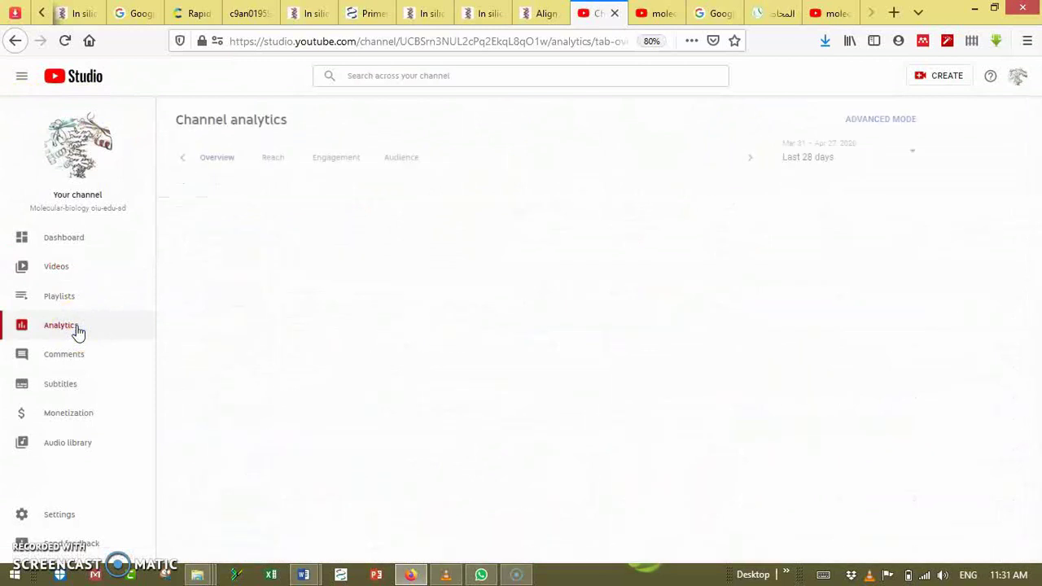